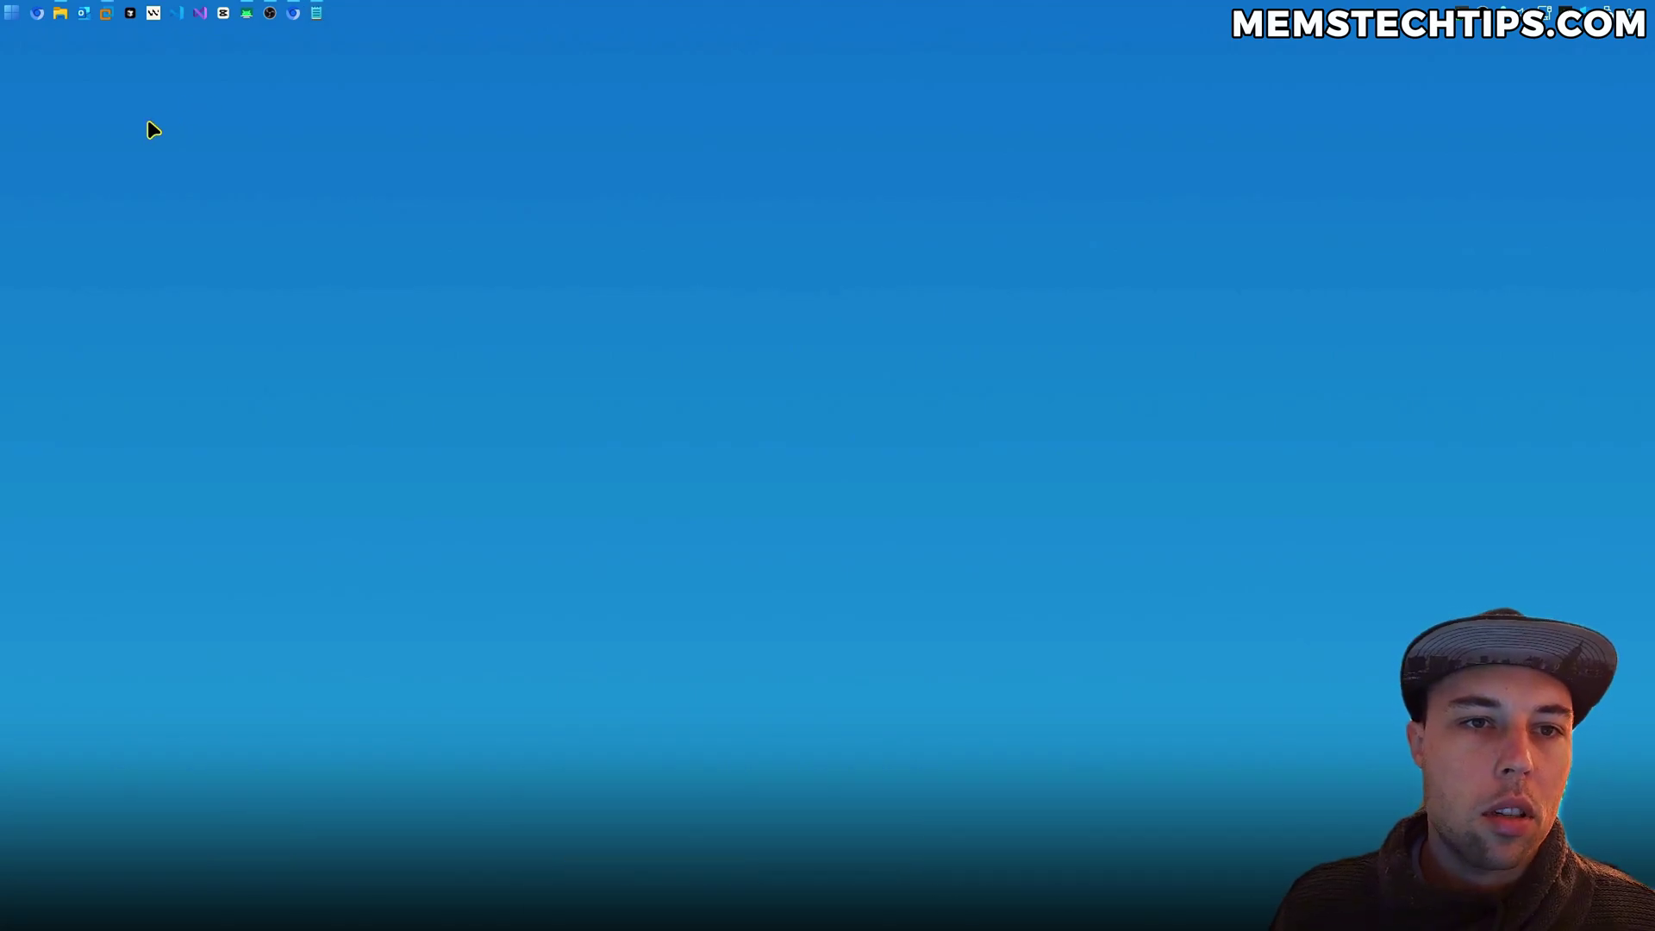
# Step: End VMware Workstation using End task on its taskbar icon's menu
pyautogui.rightClick(106, 15)
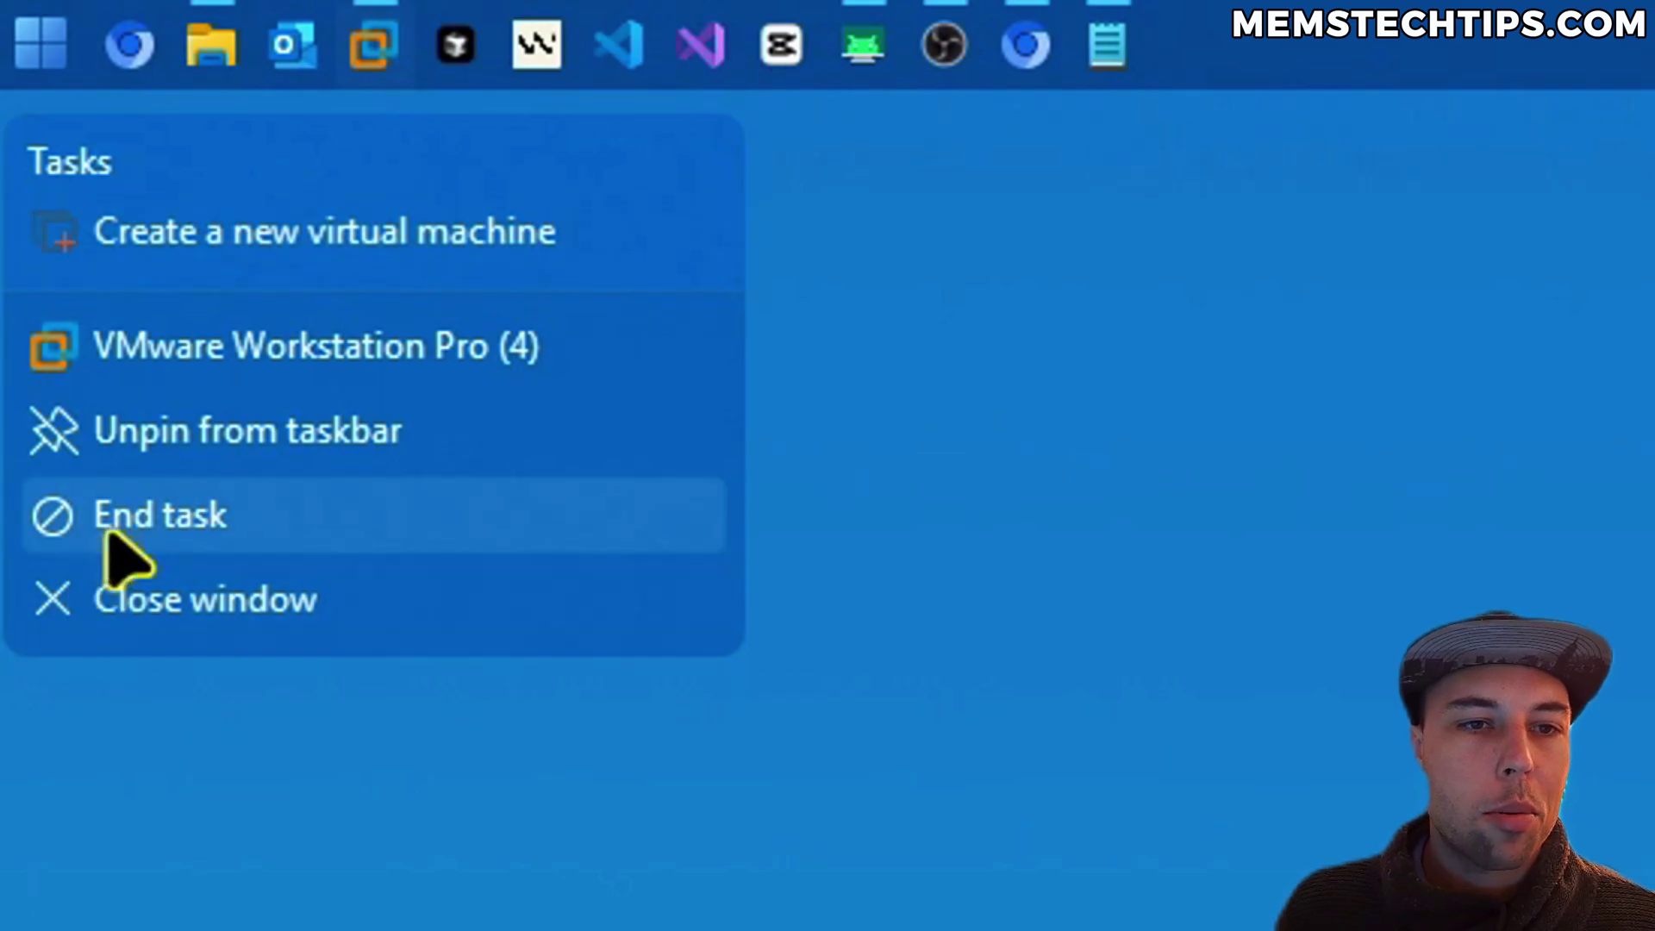
pyautogui.click(263, 522)
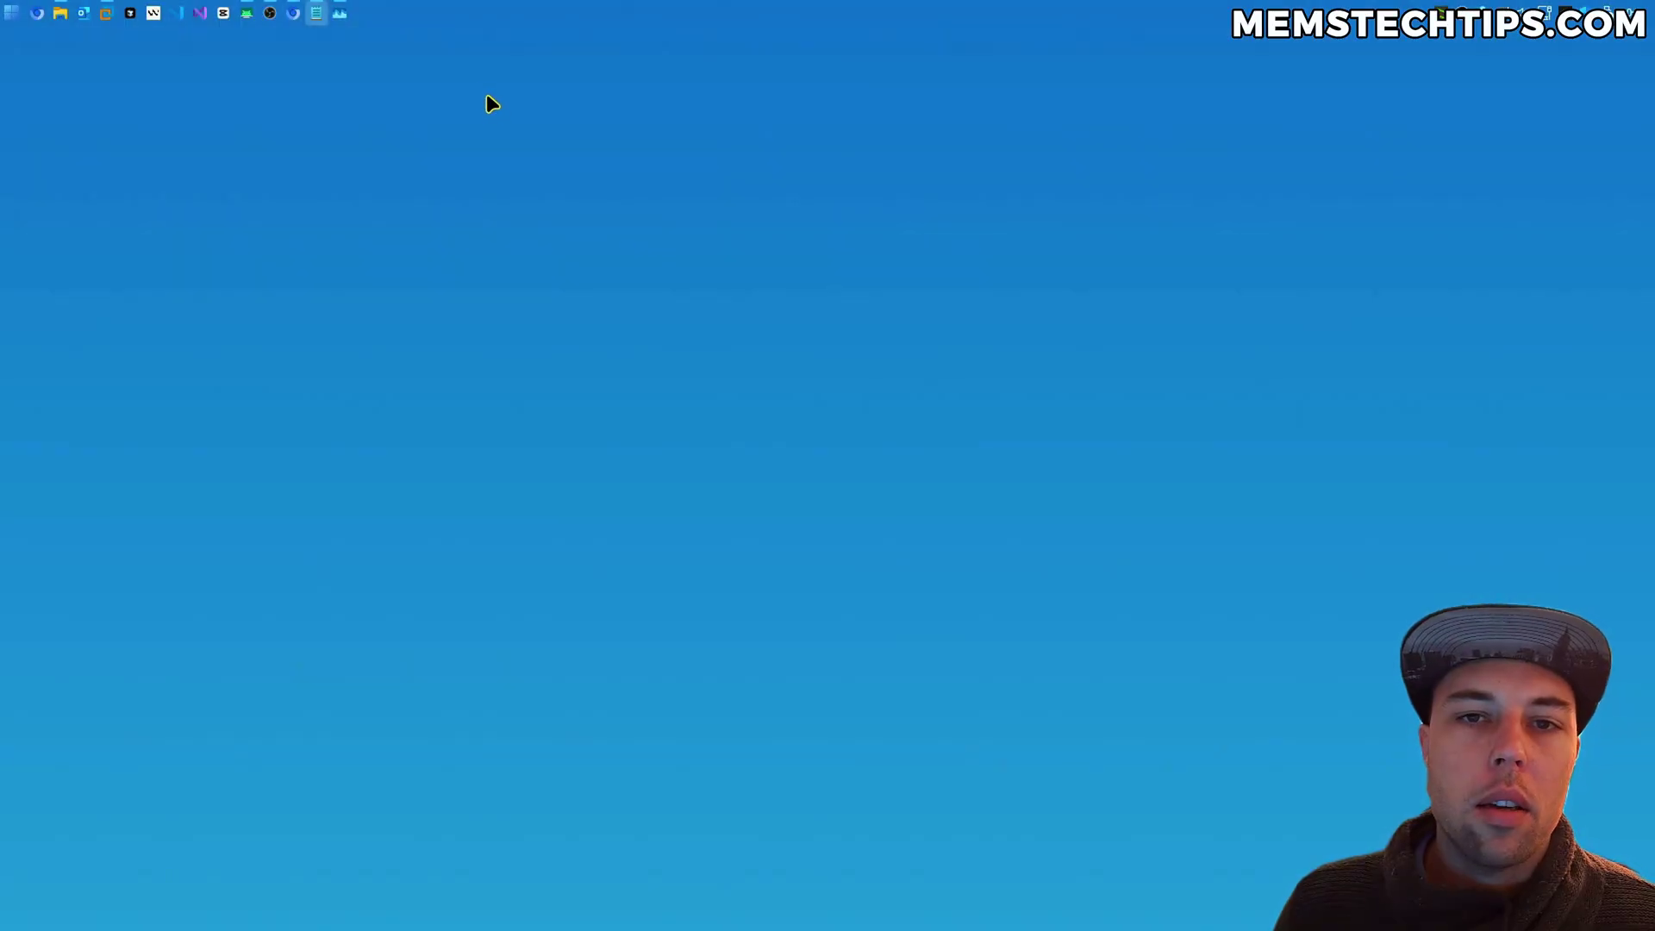
# Step: End the VMware Workstation process in Task Manager, then reopen VMware's taskbar task list
pyautogui.rightClick(445, 13)
pyautogui.click(479, 162)
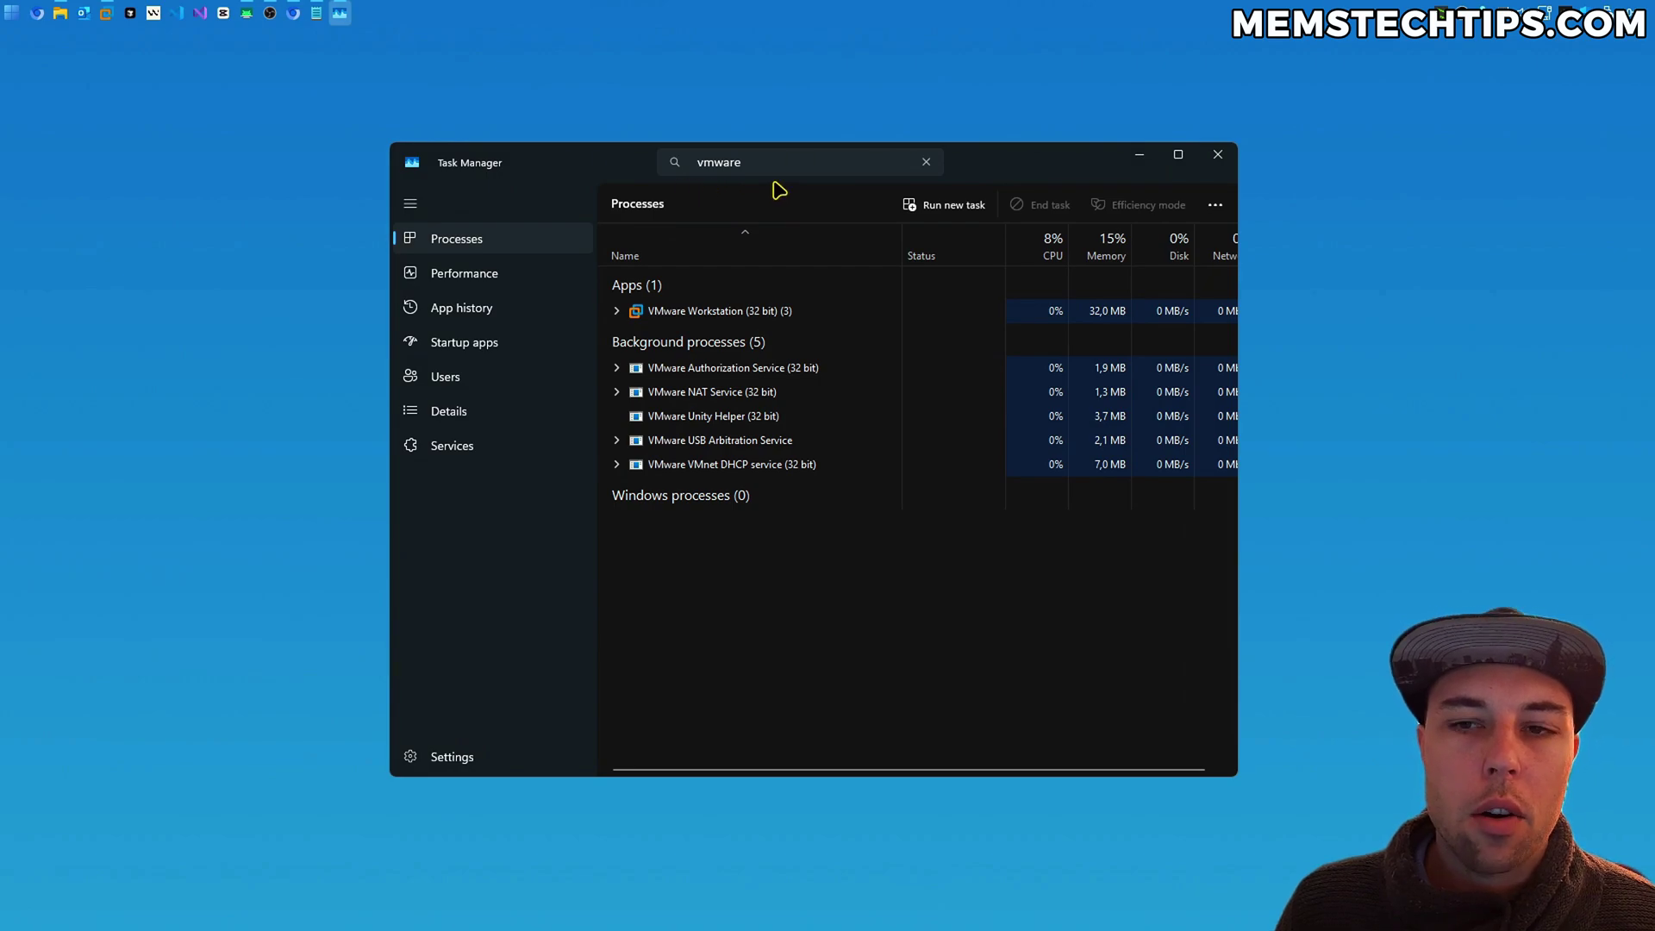
pyautogui.click(738, 312)
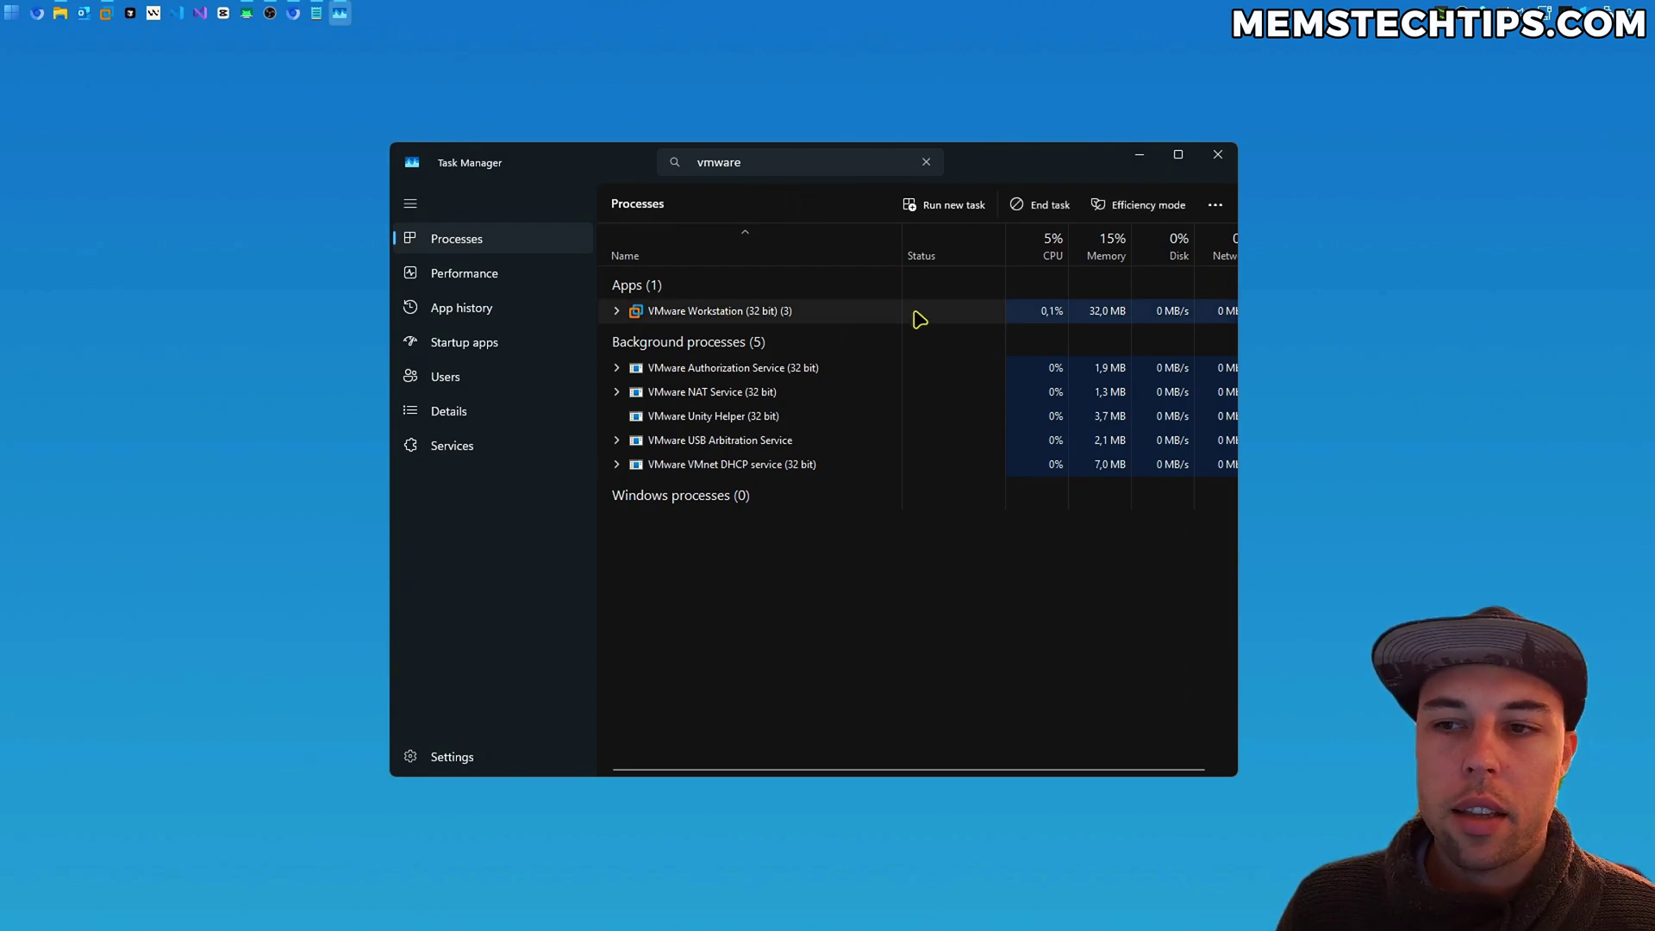
pyautogui.rightClick(807, 312)
pyautogui.click(844, 341)
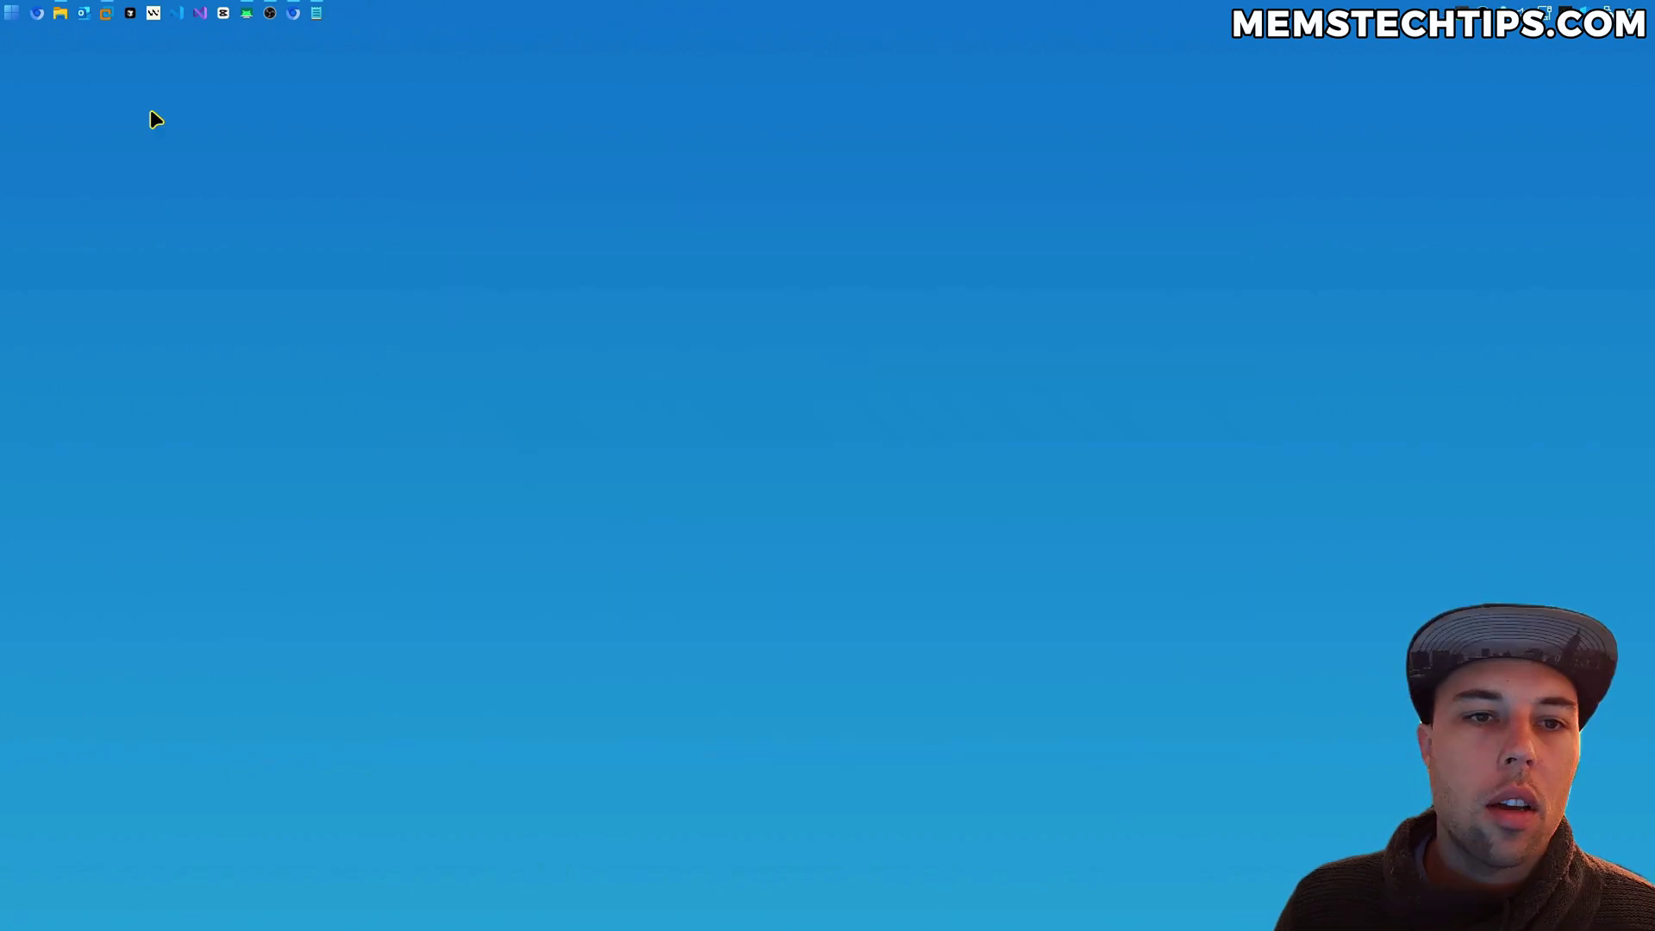
pyautogui.rightClick(106, 13)
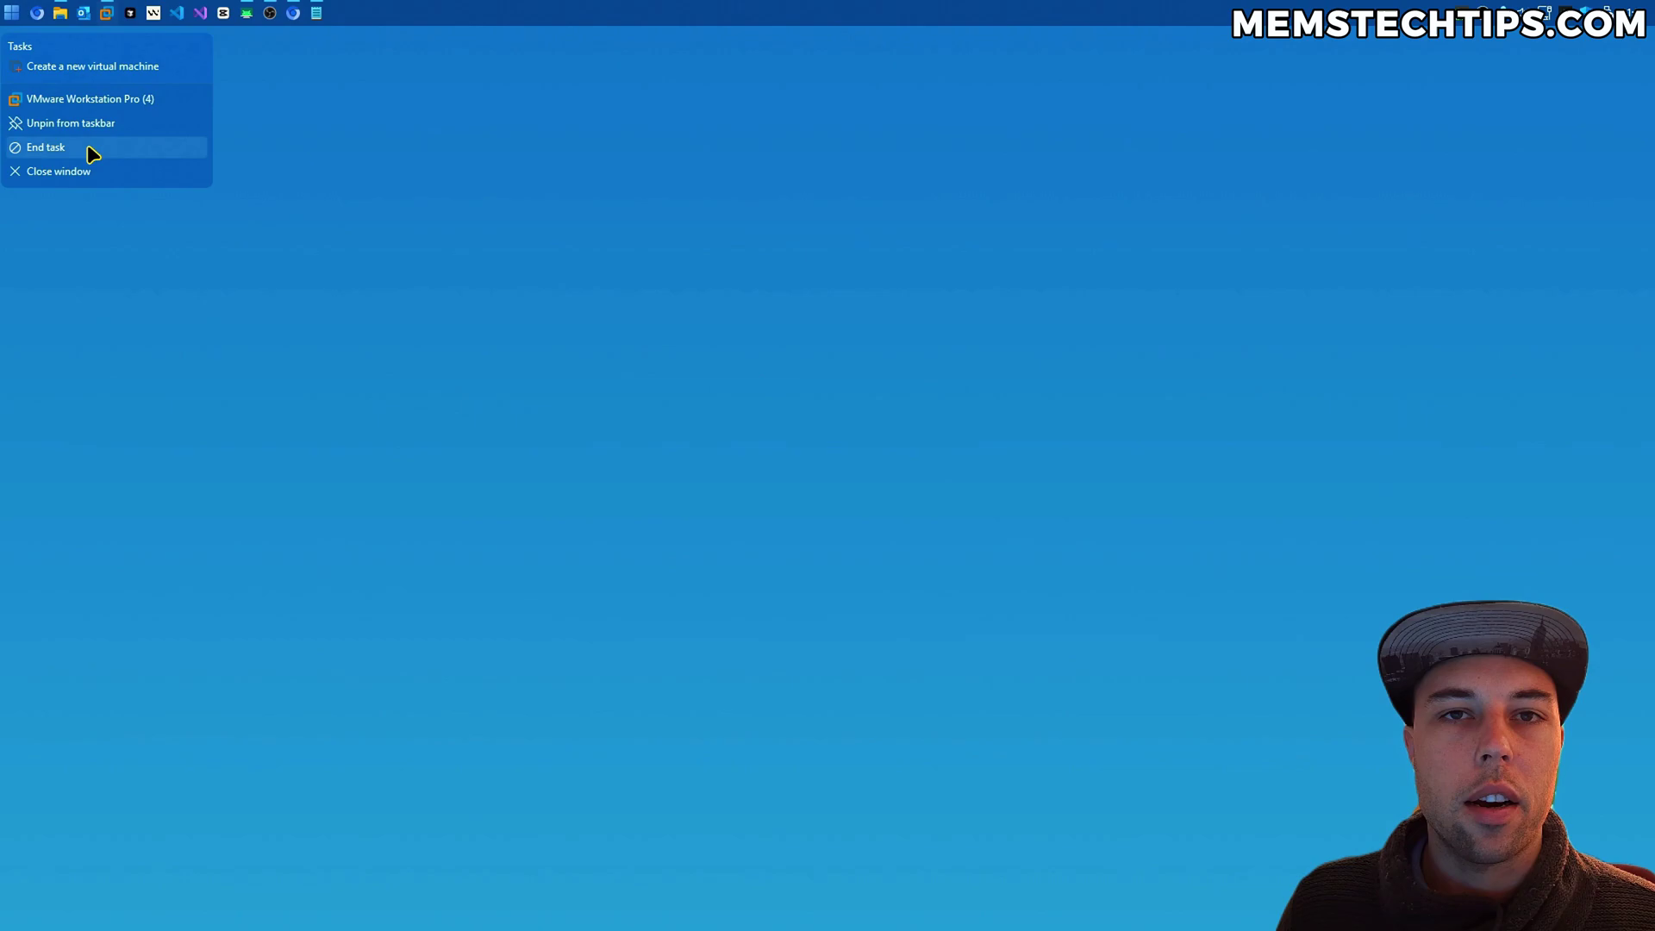
# Step: End VMware Workstation from its task list and open the Start button's quick-access menu
pyautogui.click(93, 153)
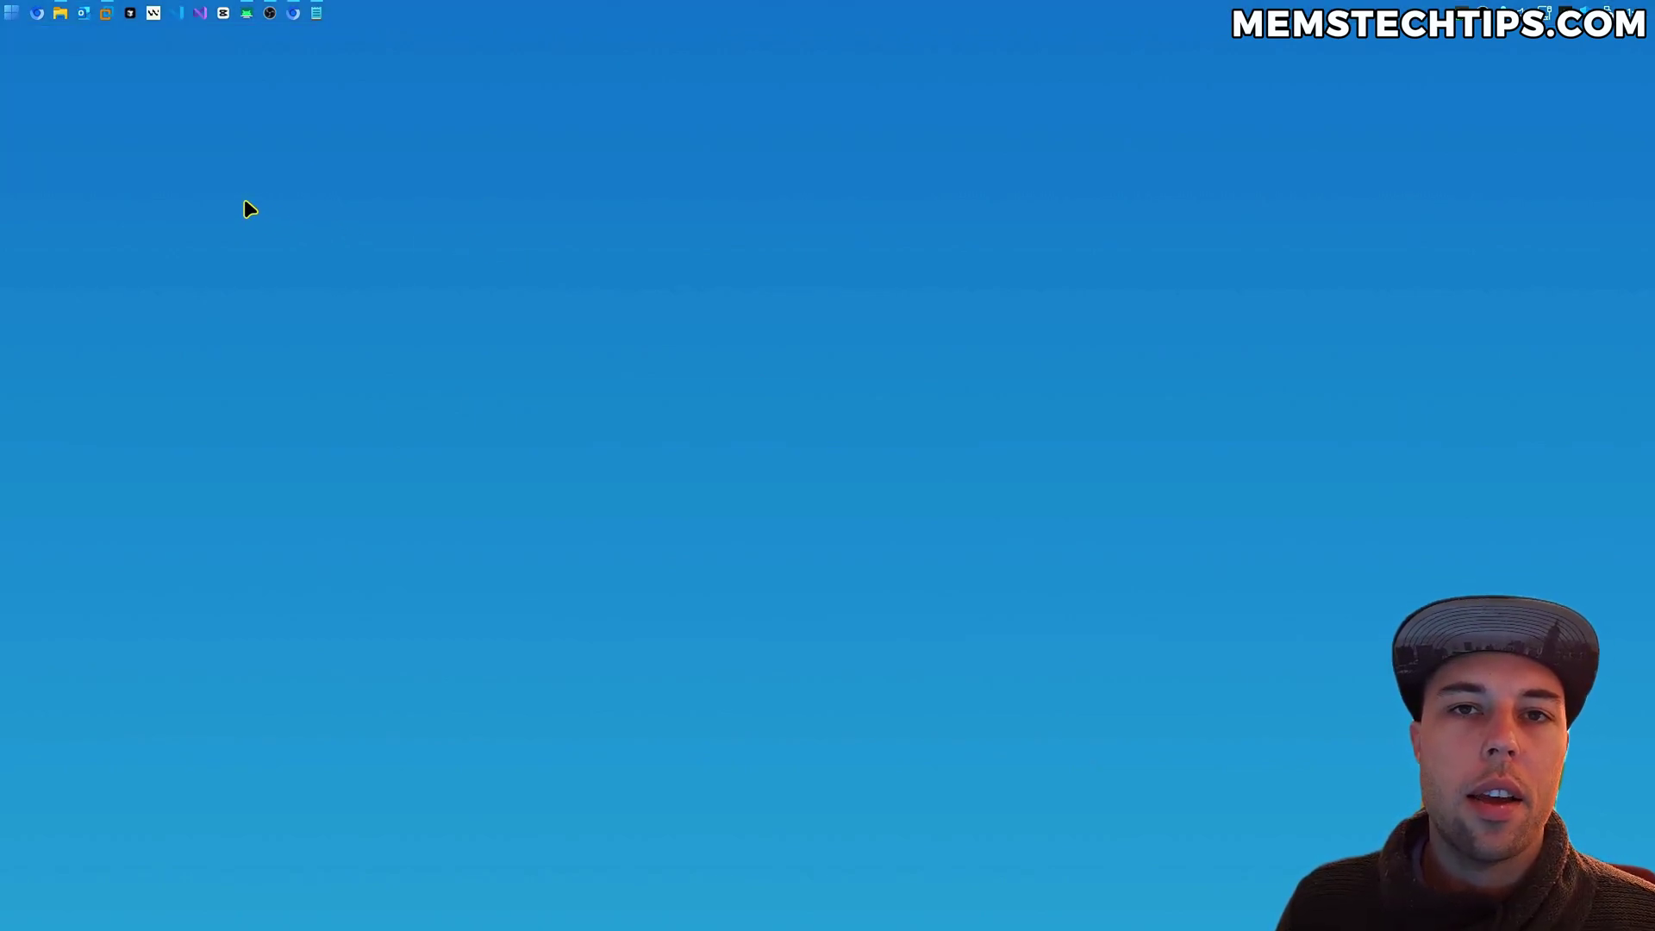
pyautogui.rightClick(11, 14)
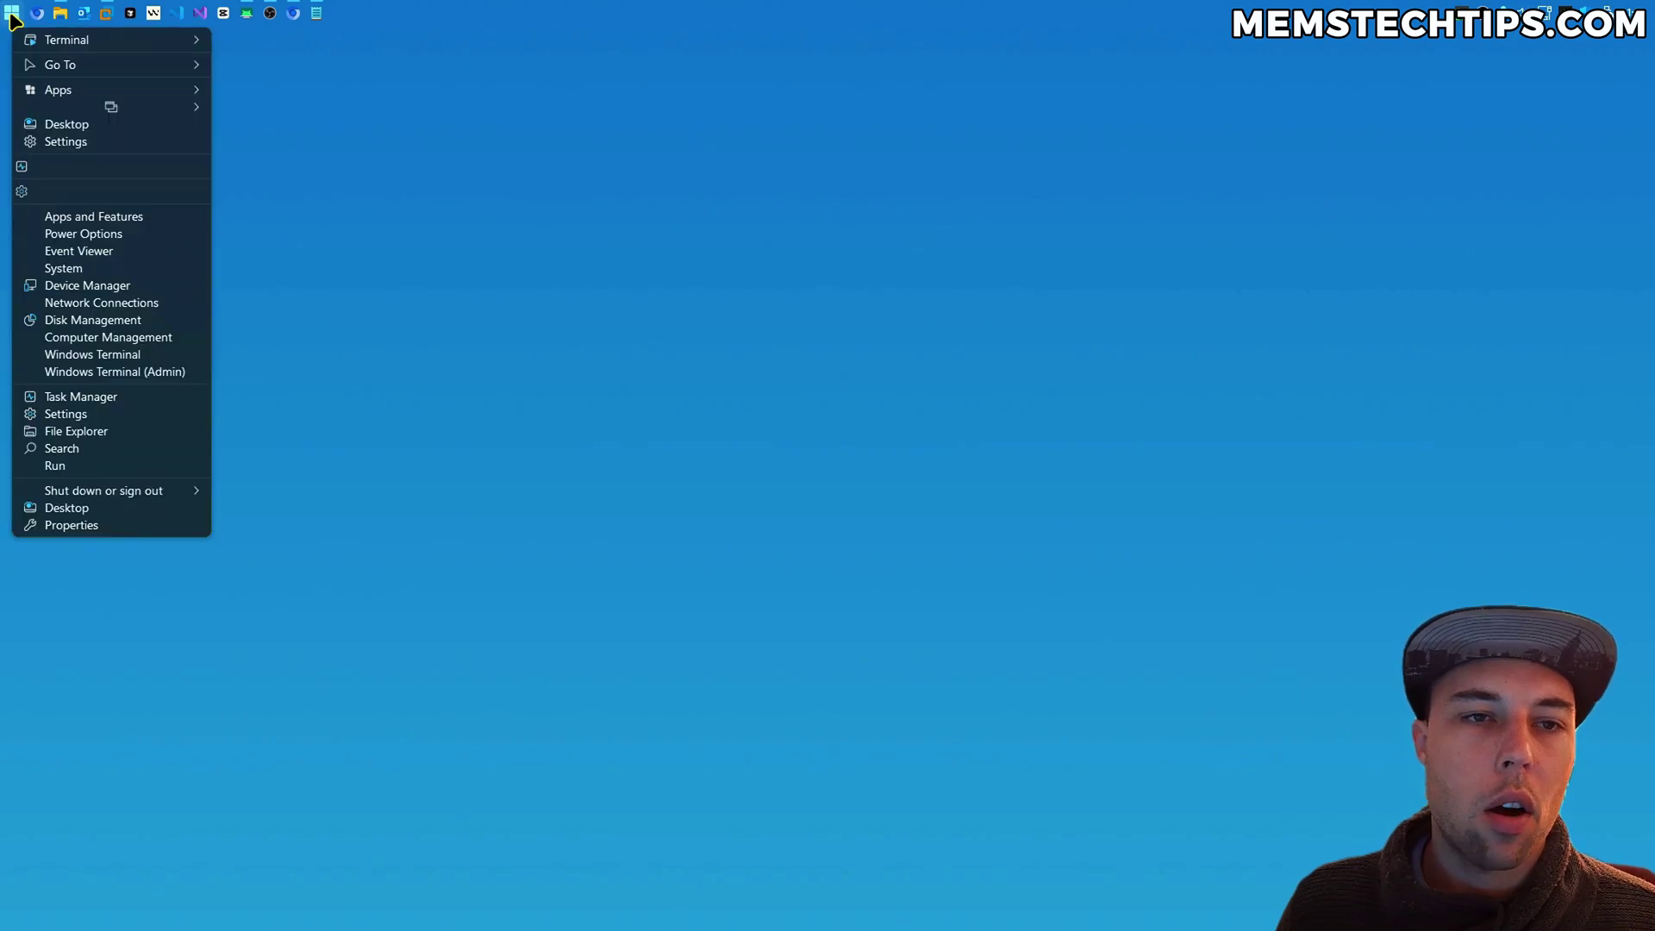
# Step: Turn End Task off in Settings > System > For developers, then check the scrcpy taskbar menu
pyautogui.click(106, 414)
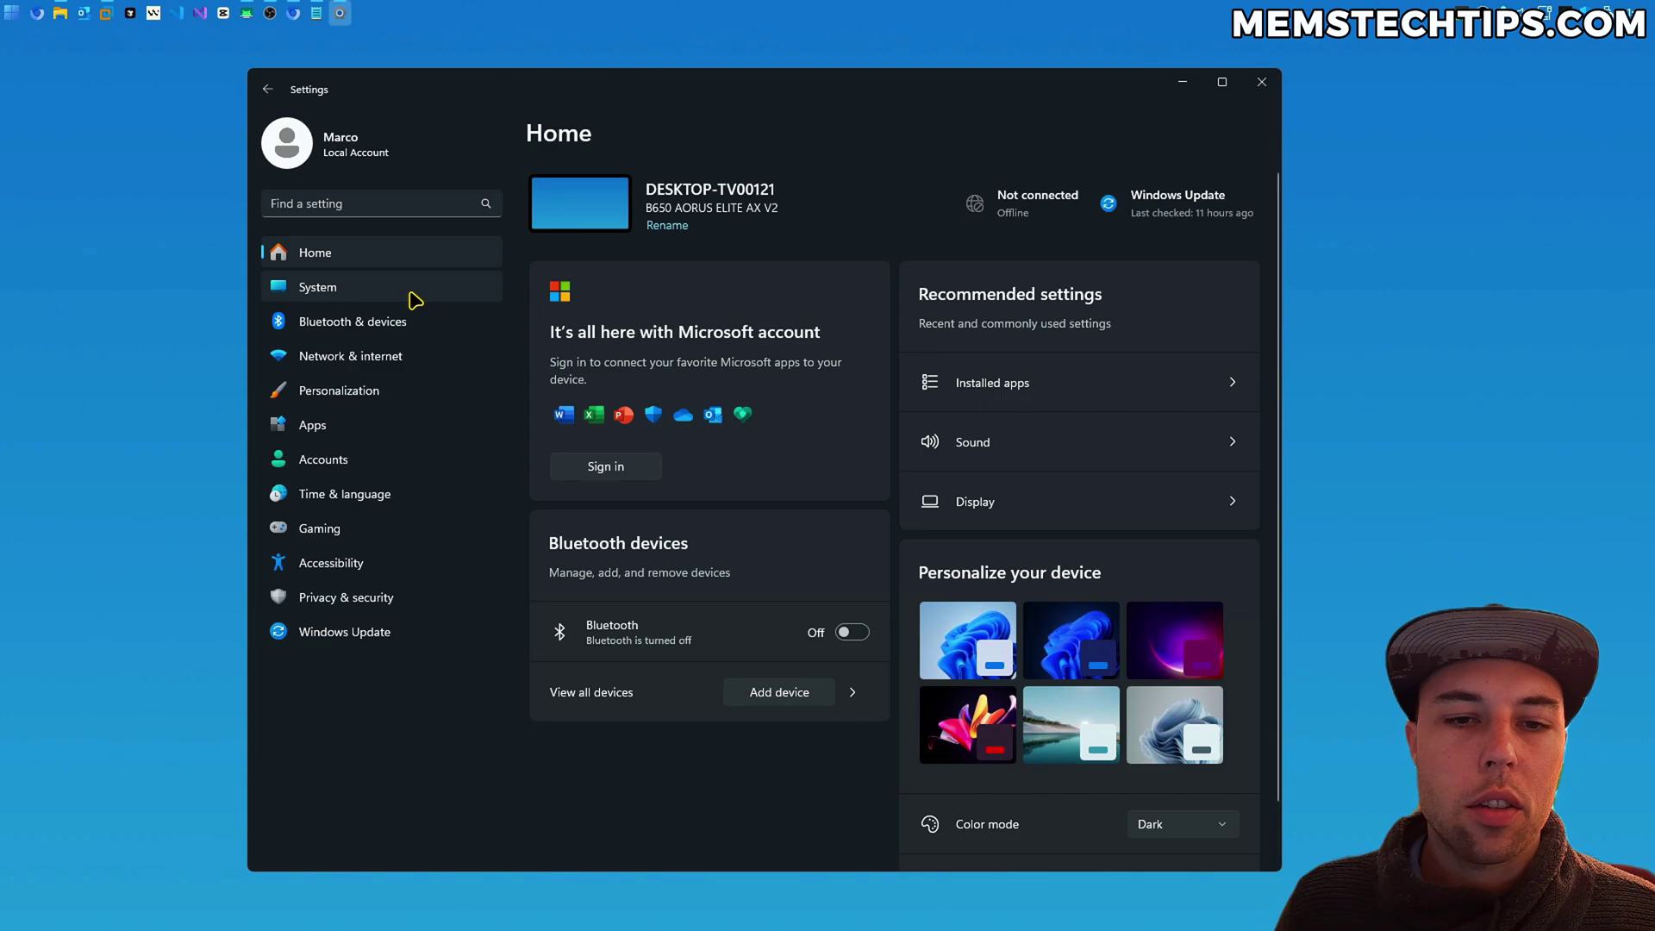
pyautogui.click(413, 298)
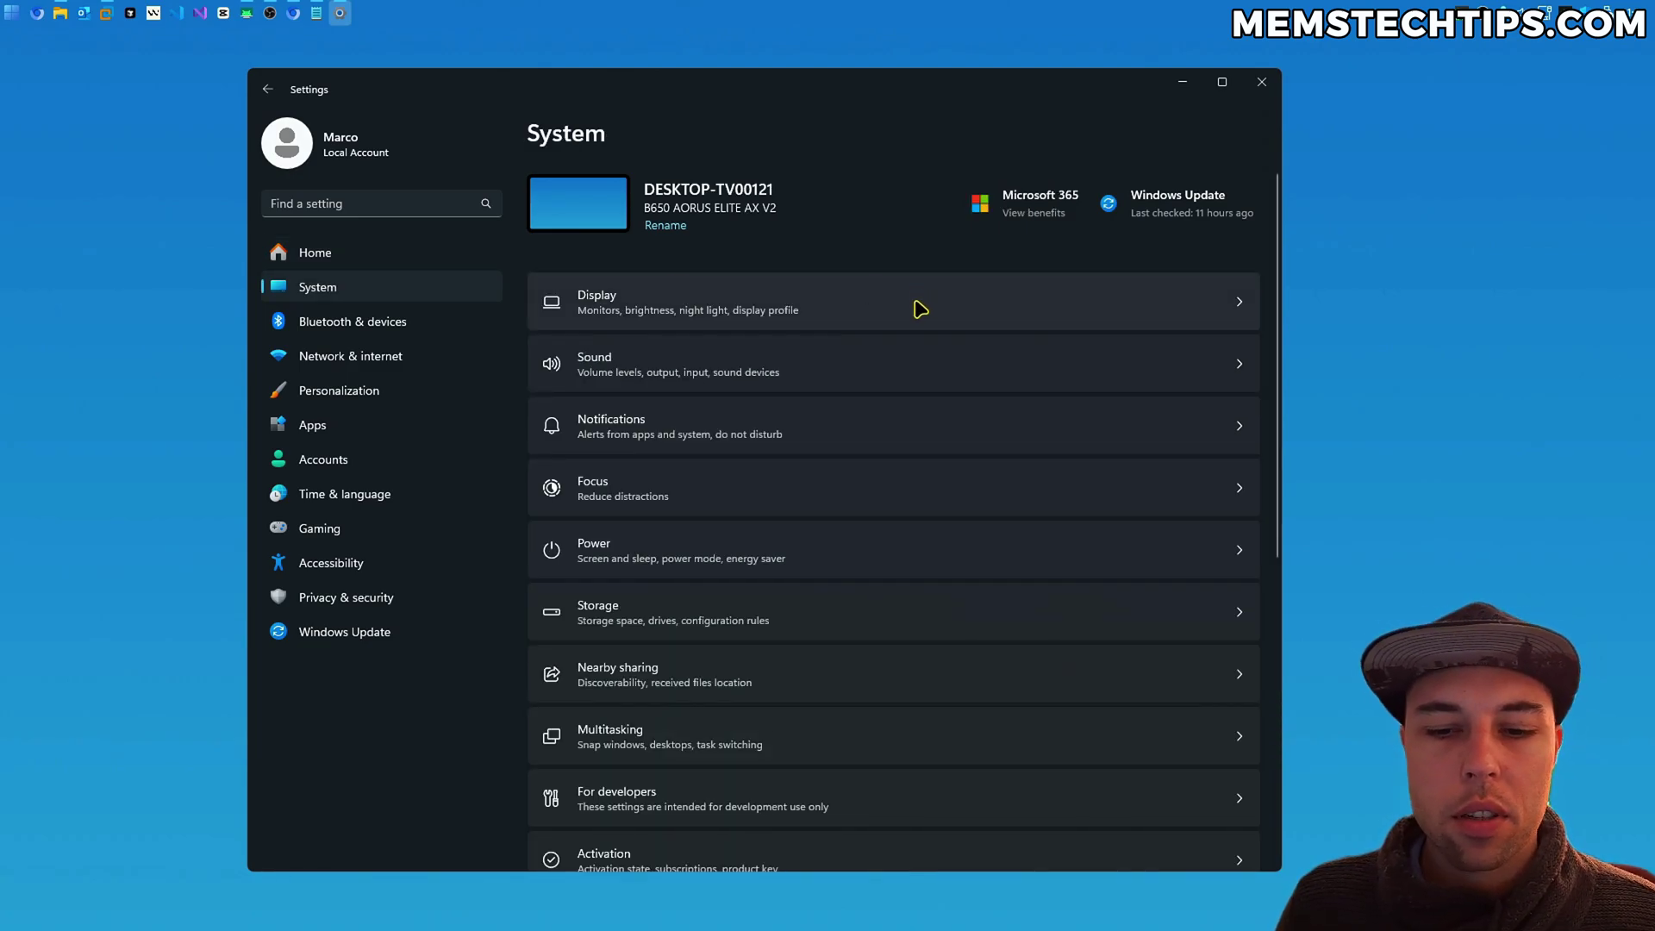
pyautogui.scroll(-5, 920, 316)
pyautogui.scroll(-1, 919, 316)
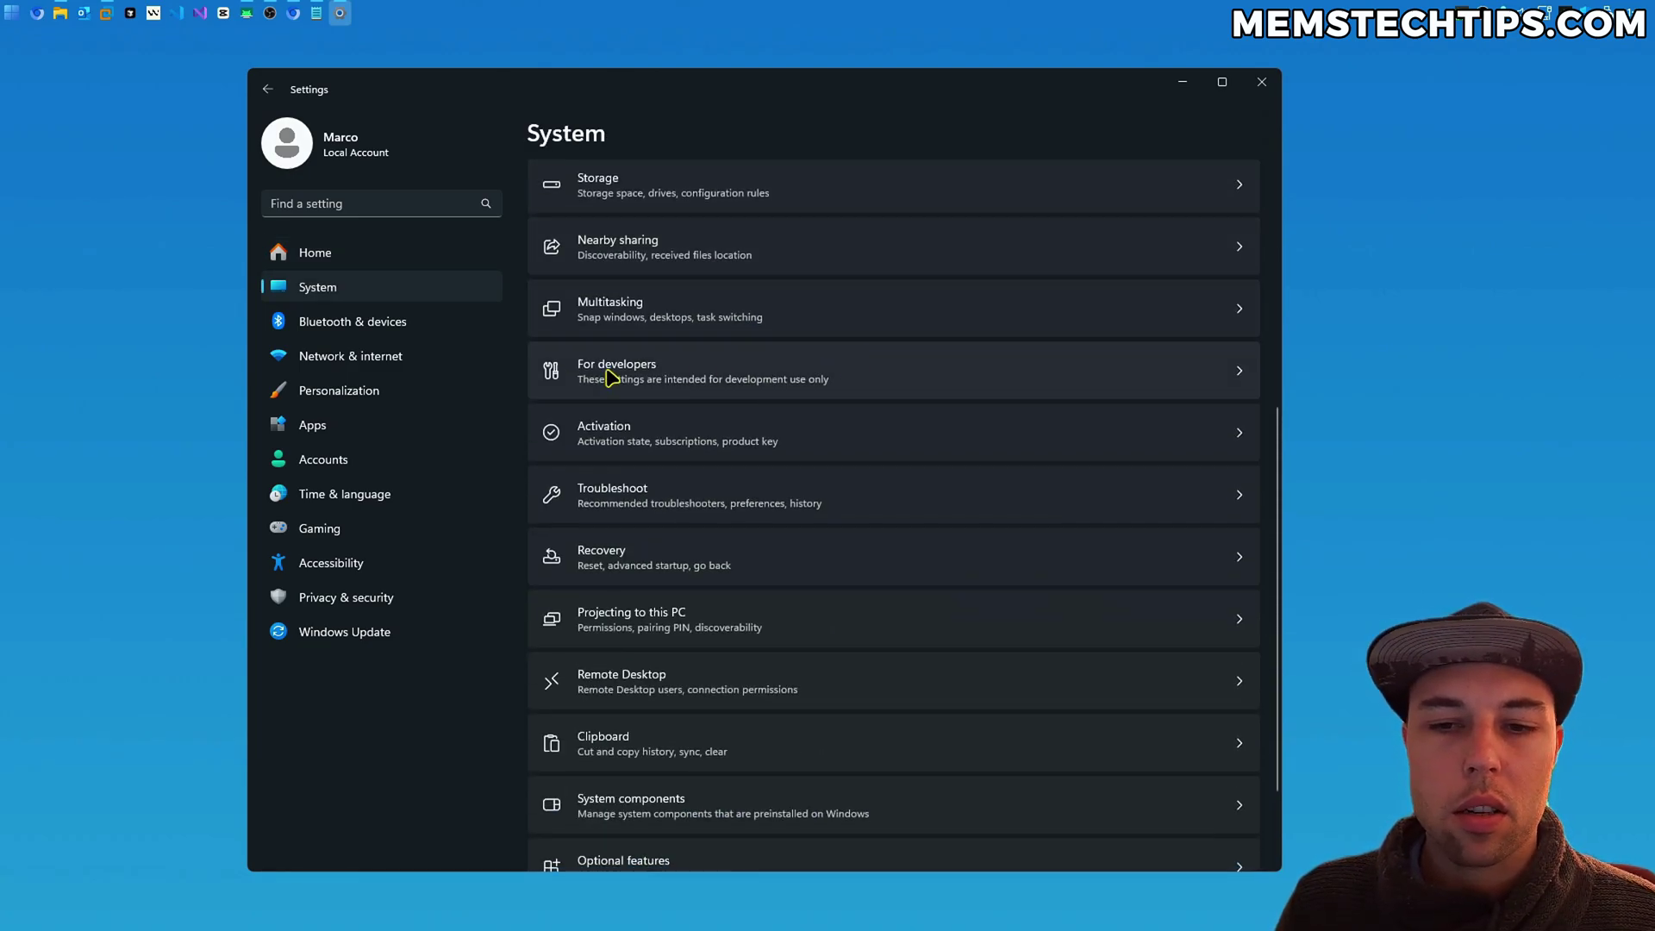
pyautogui.click(912, 377)
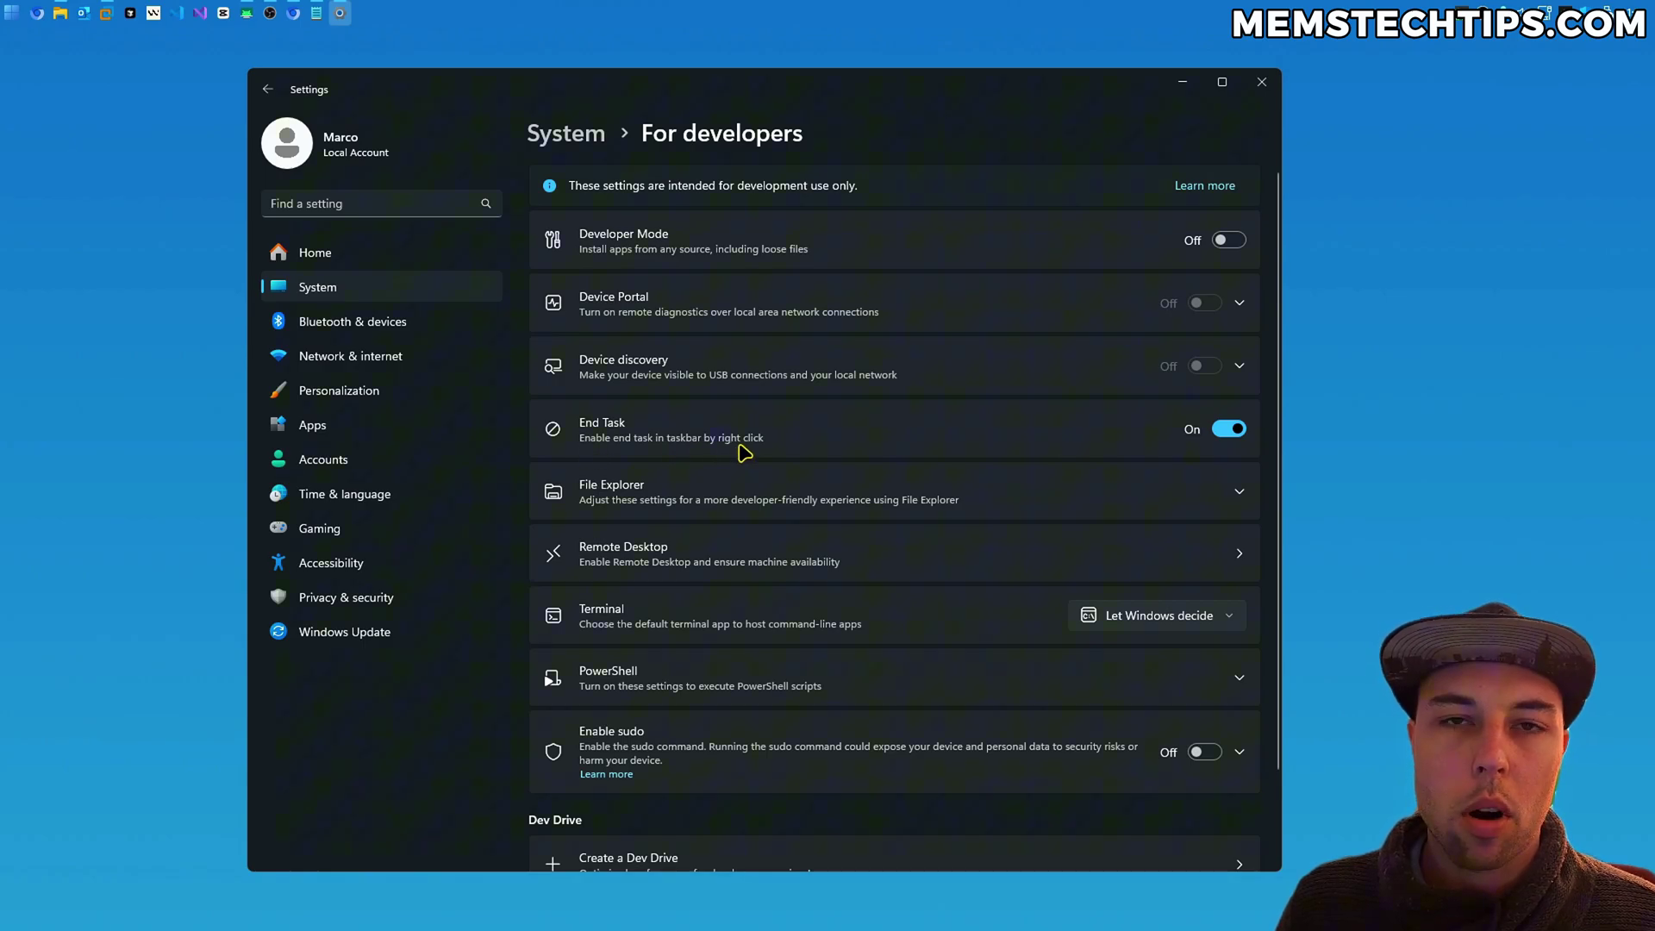
pyautogui.click(1233, 432)
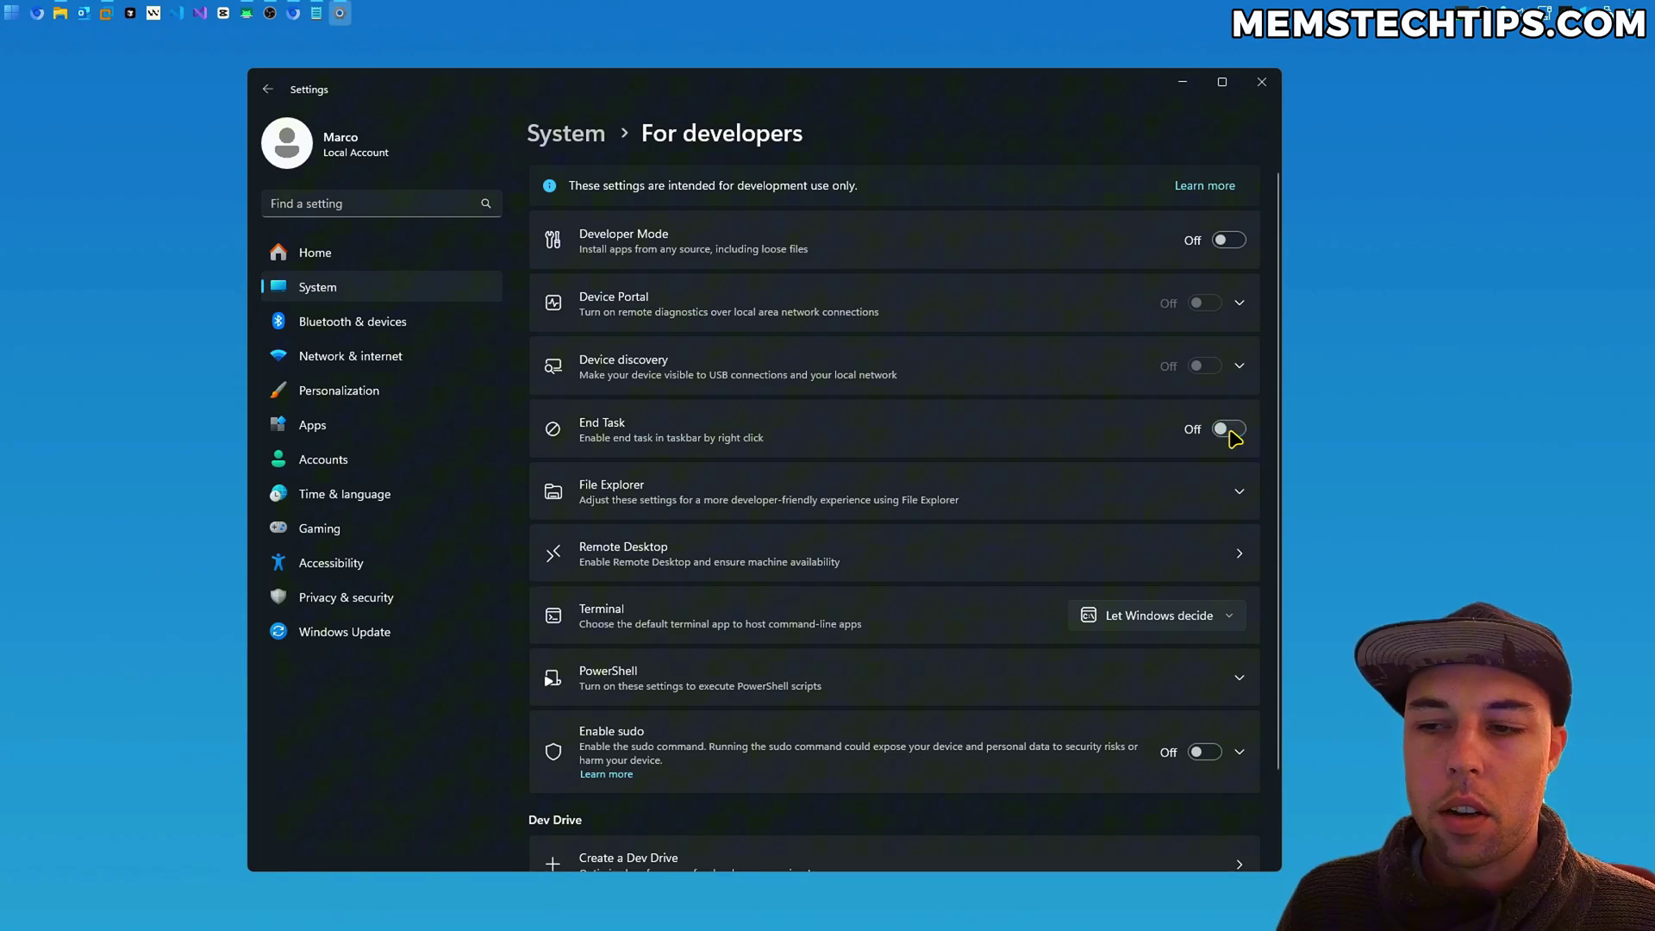
pyautogui.rightClick(247, 14)
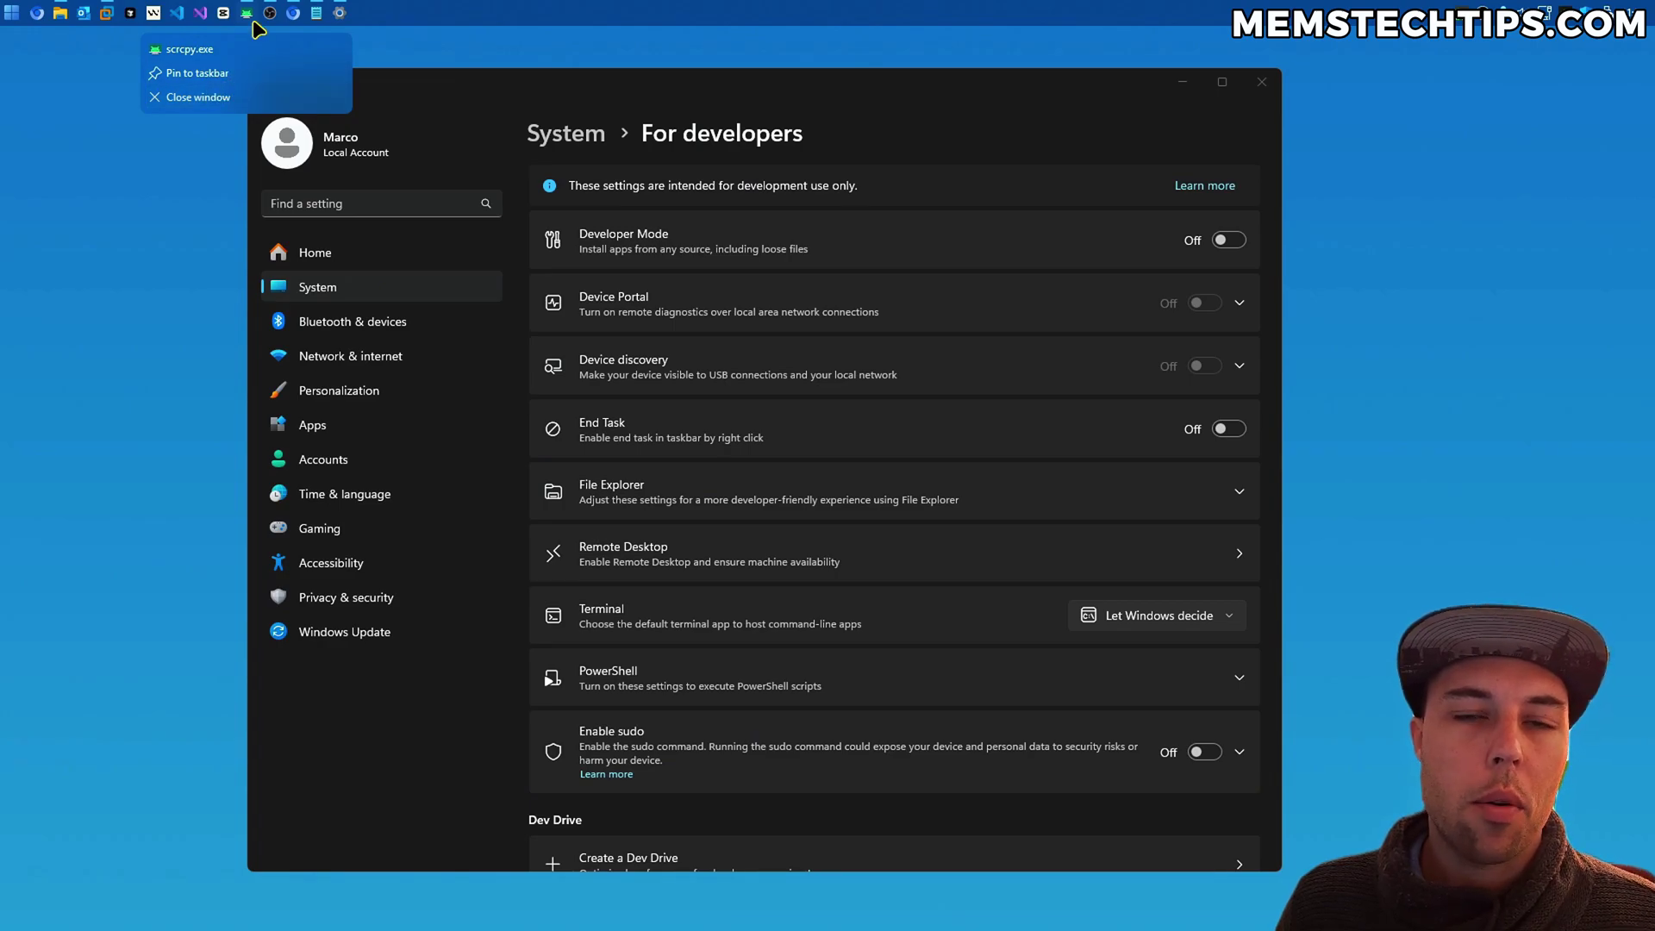
pyautogui.press('Escape')
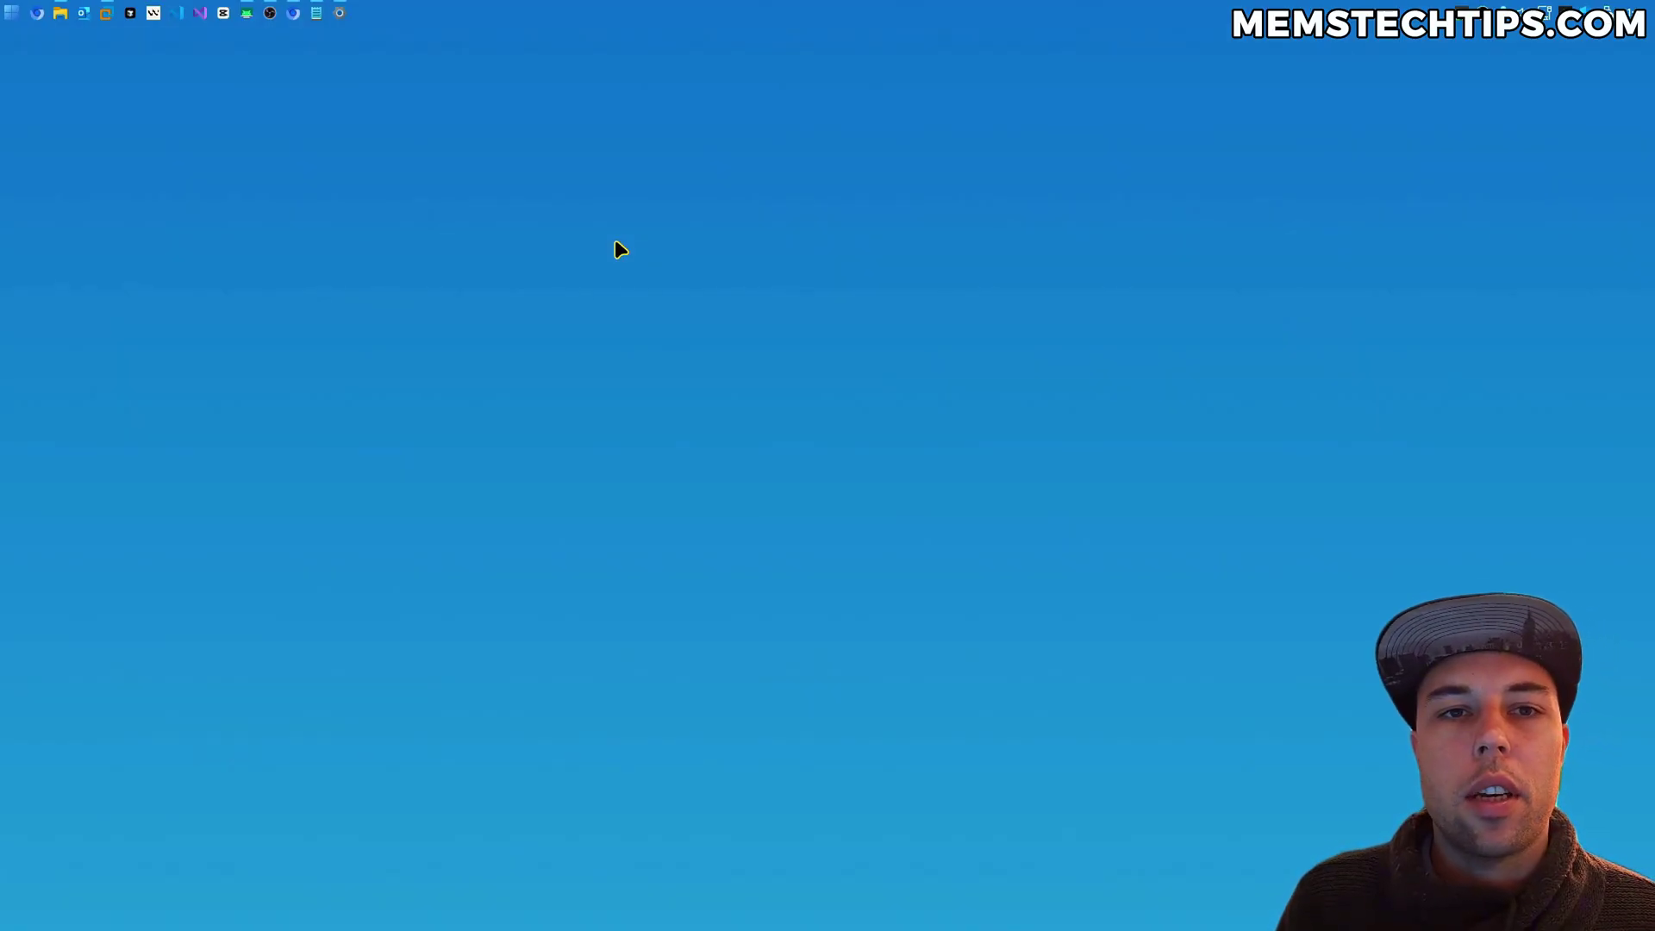
# Step: Launch Registry Editor by running regedit from the Run dialog
pyautogui.press('super+r')
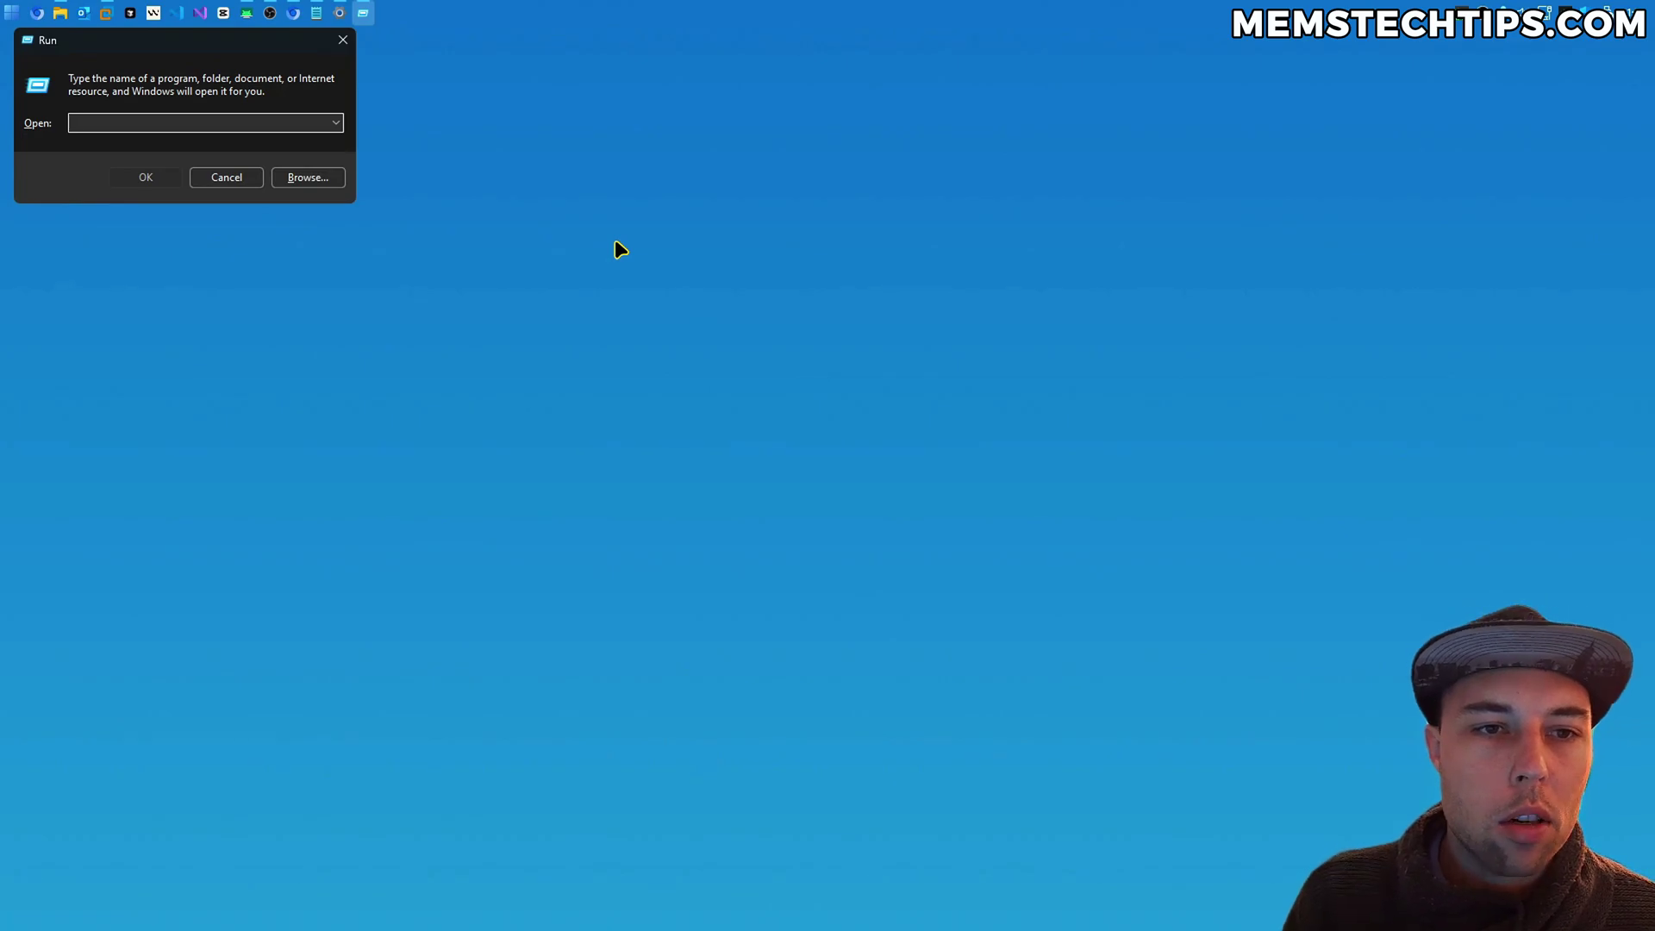
pyautogui.write('regedit')
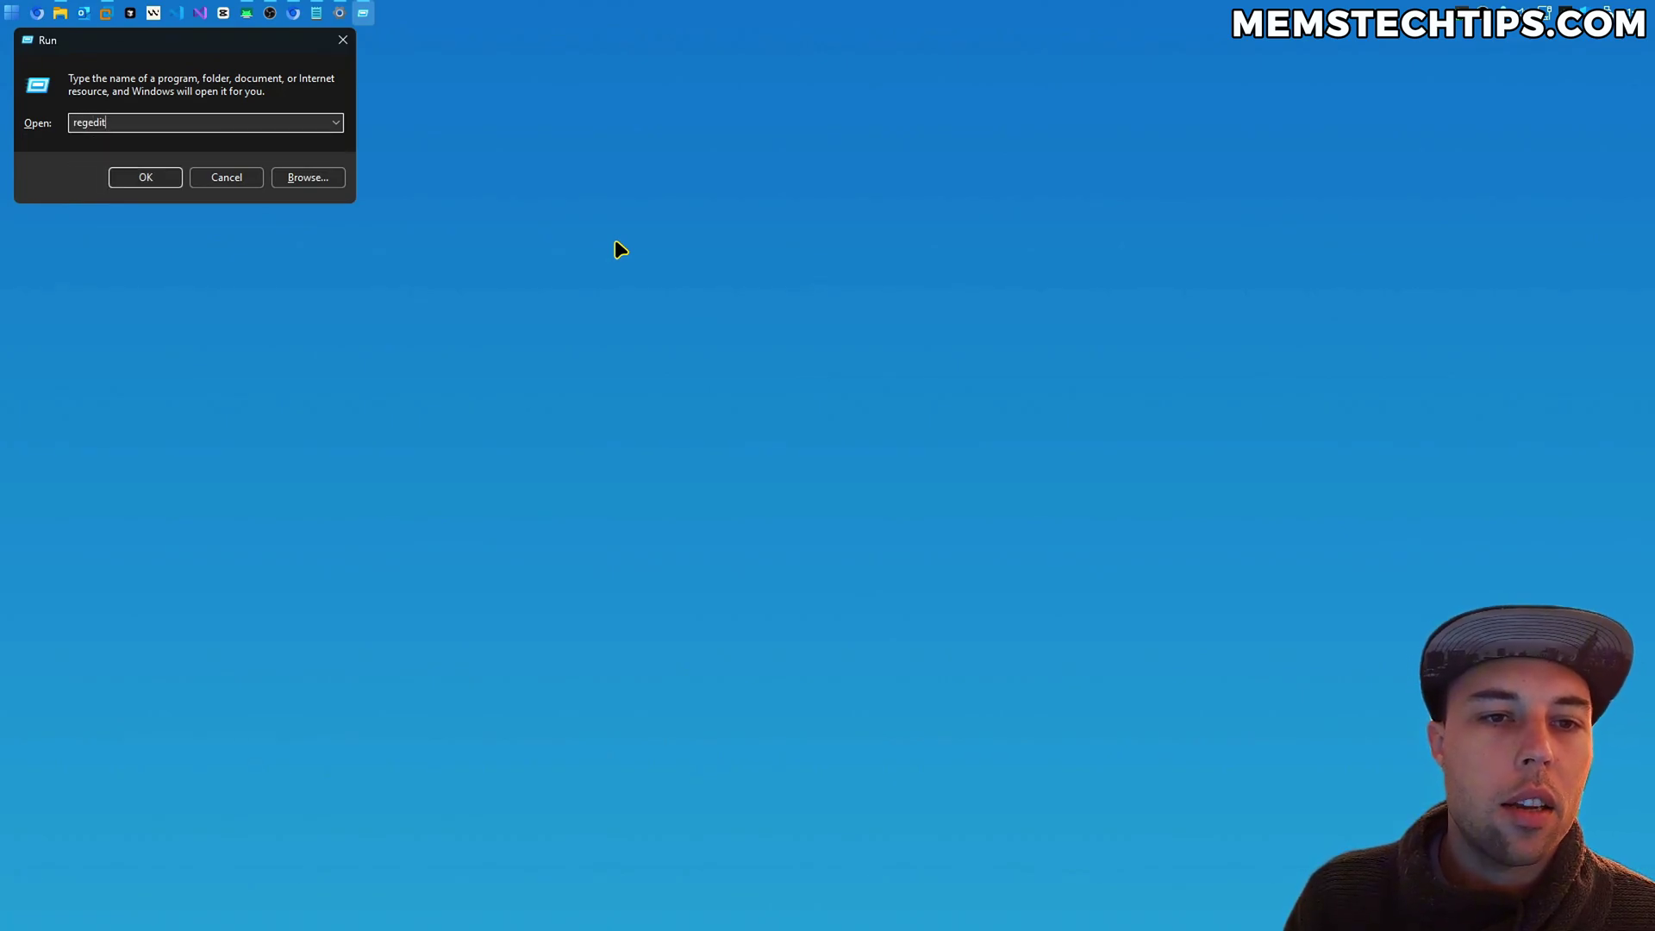
pyautogui.press('Return')
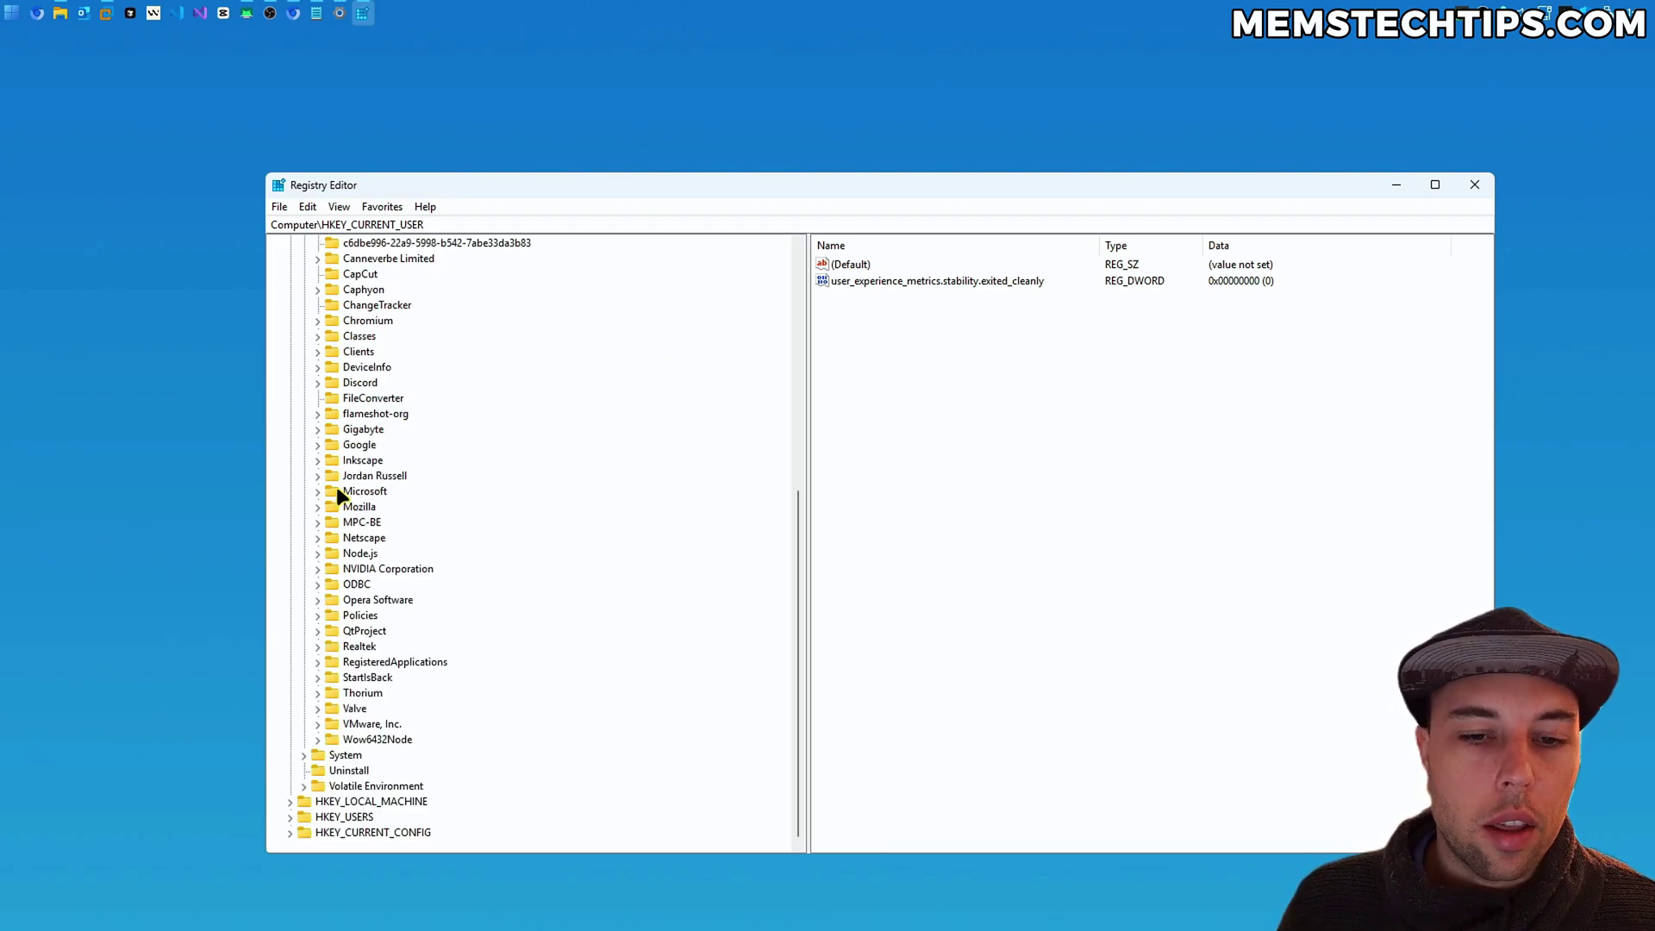
# Step: Navigate to HKEY_CURRENT_USER\Software\Microsoft\Windows\CurrentVersion\Explorer\Advanced in the key tree
pyautogui.click(343, 492)
pyautogui.doubleClick(343, 491)
pyautogui.scroll(-10, 379, 517)
pyautogui.click(377, 444)
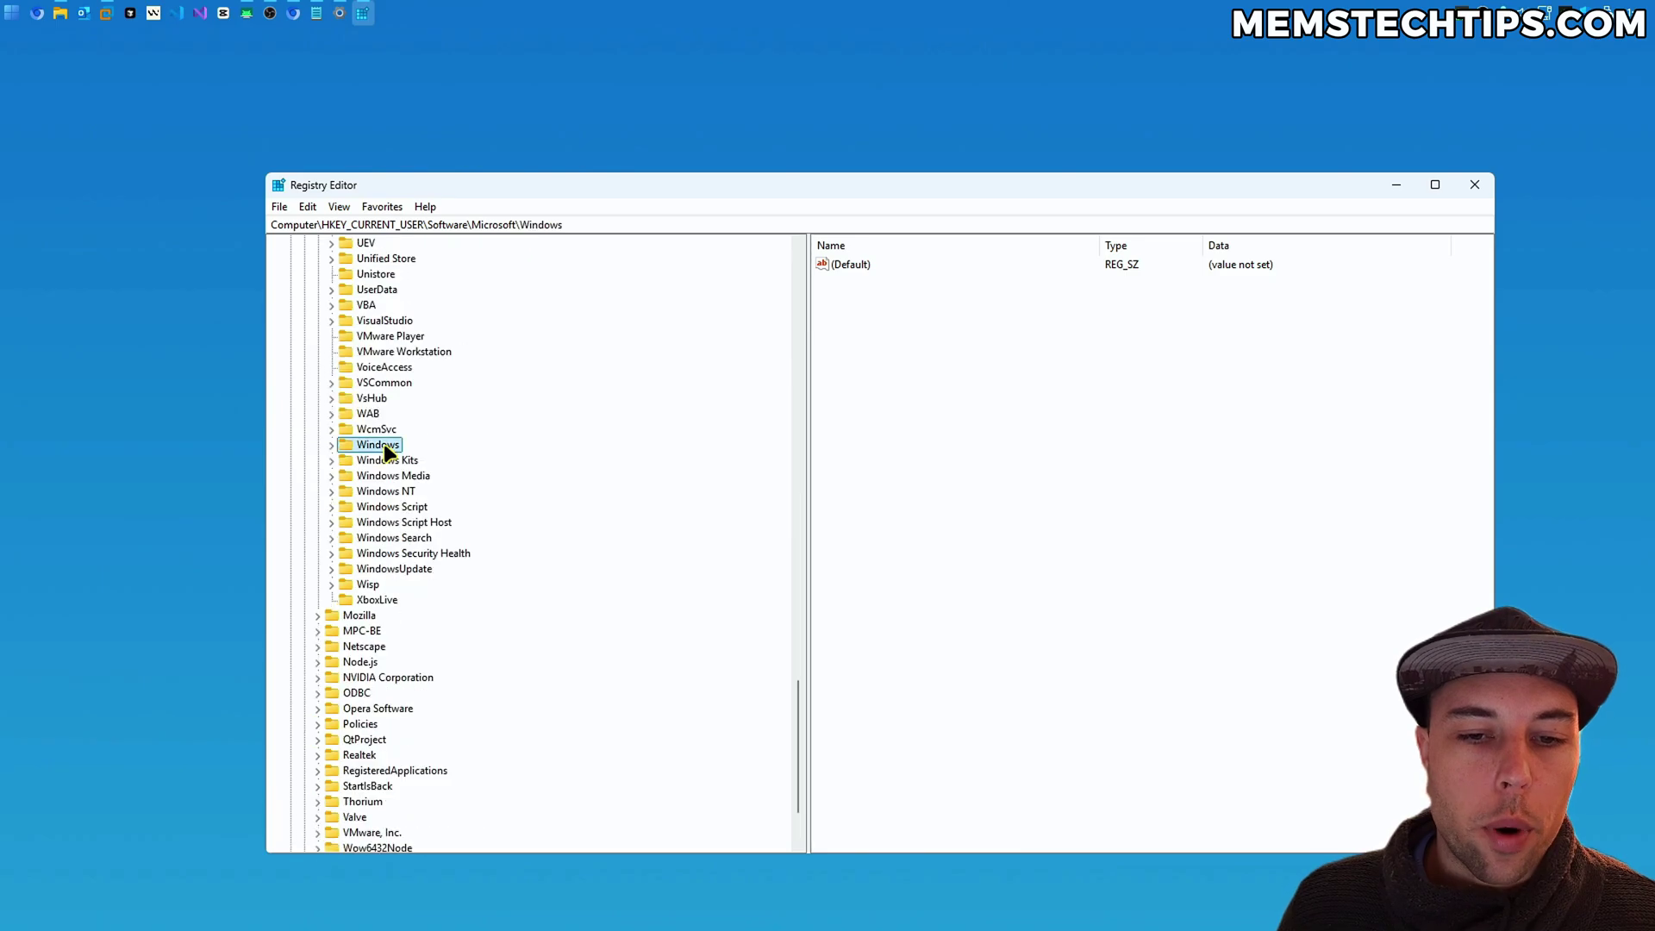
pyautogui.click(331, 445)
pyautogui.click(345, 476)
pyautogui.doubleClick(345, 477)
pyautogui.click(365, 274)
pyautogui.doubleClick(360, 274)
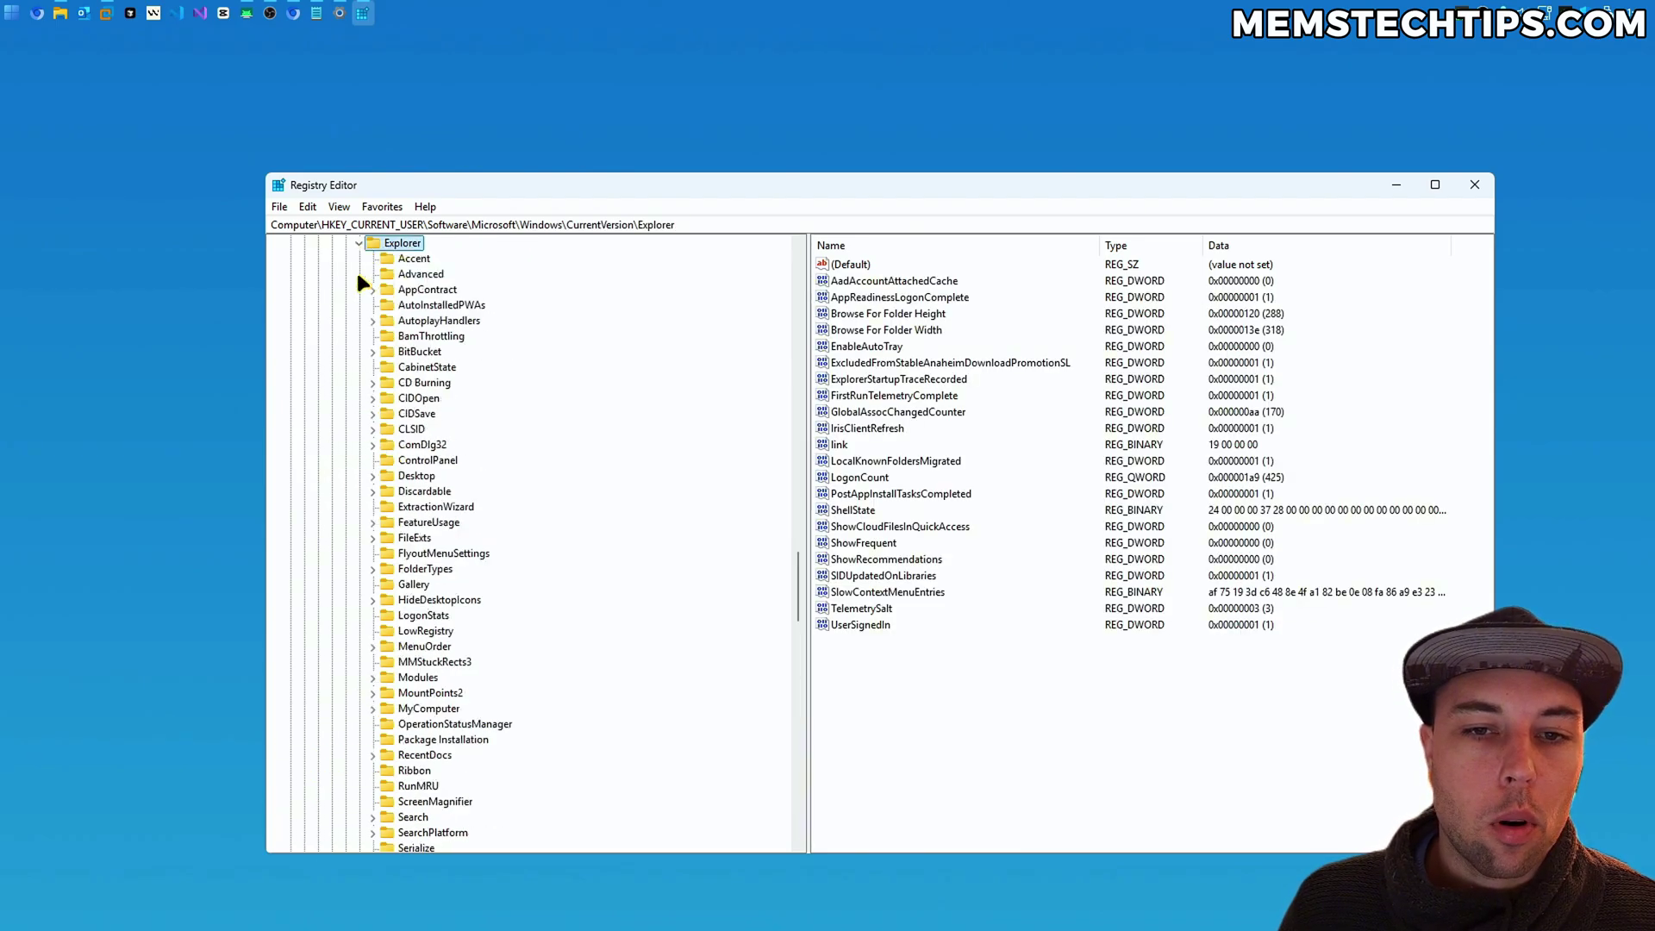
pyautogui.click(420, 274)
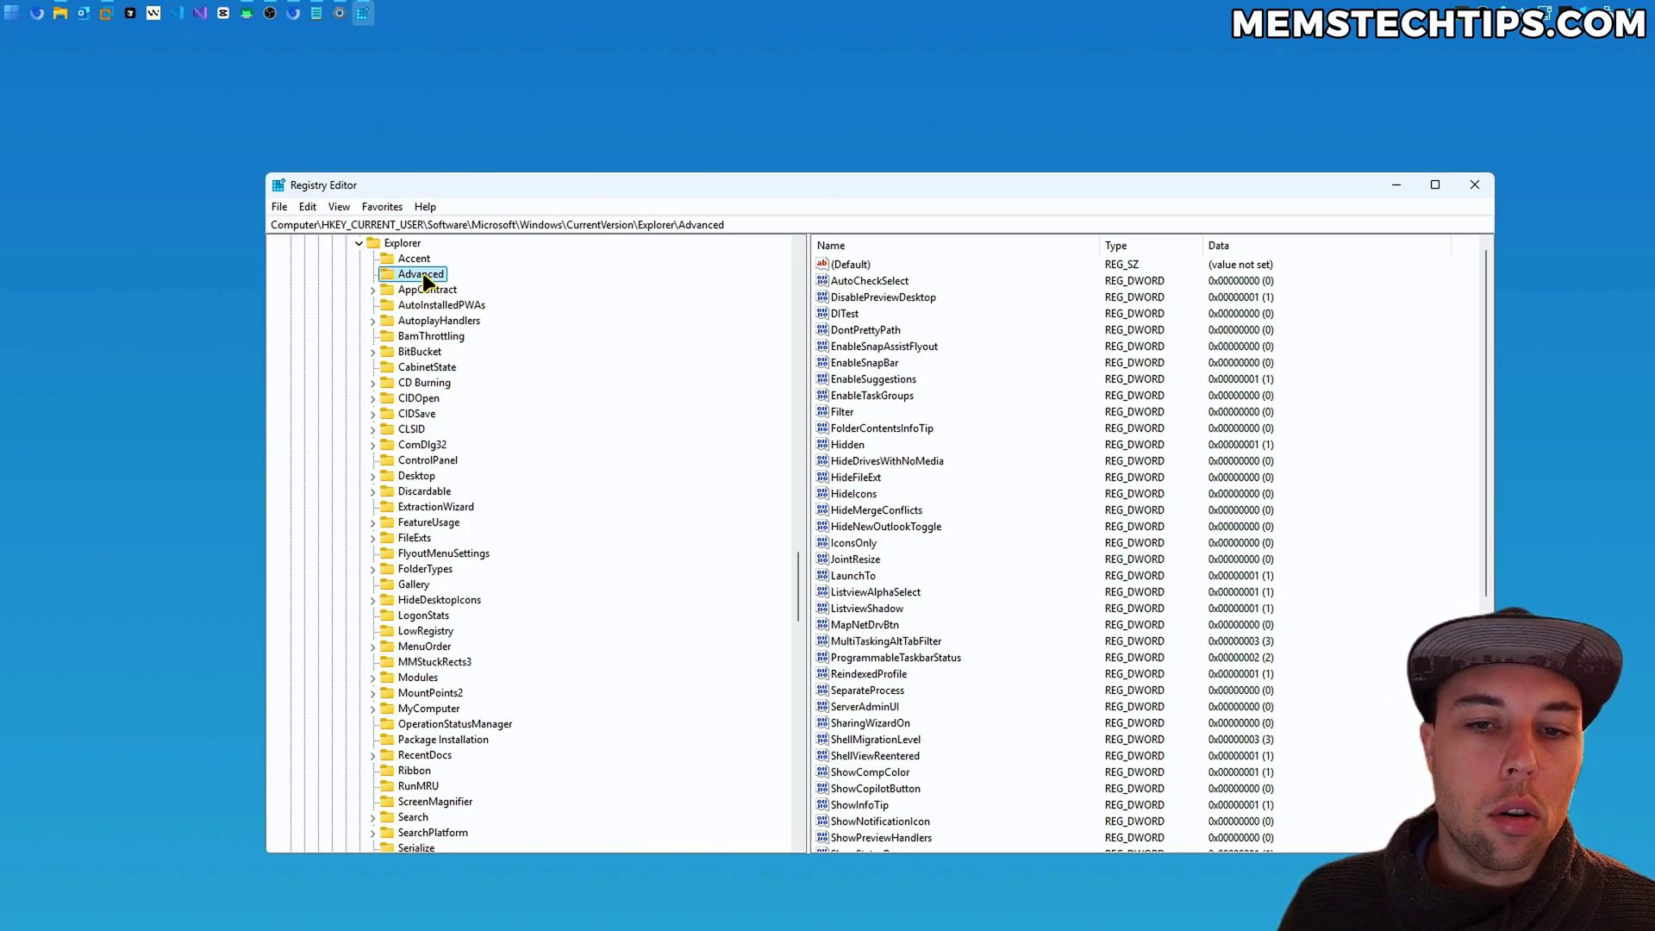
# Step: Create a new key named TaskbarDeveloperSettings under Advanced
pyautogui.rightClick(425, 282)
pyautogui.moveTo(493, 297)
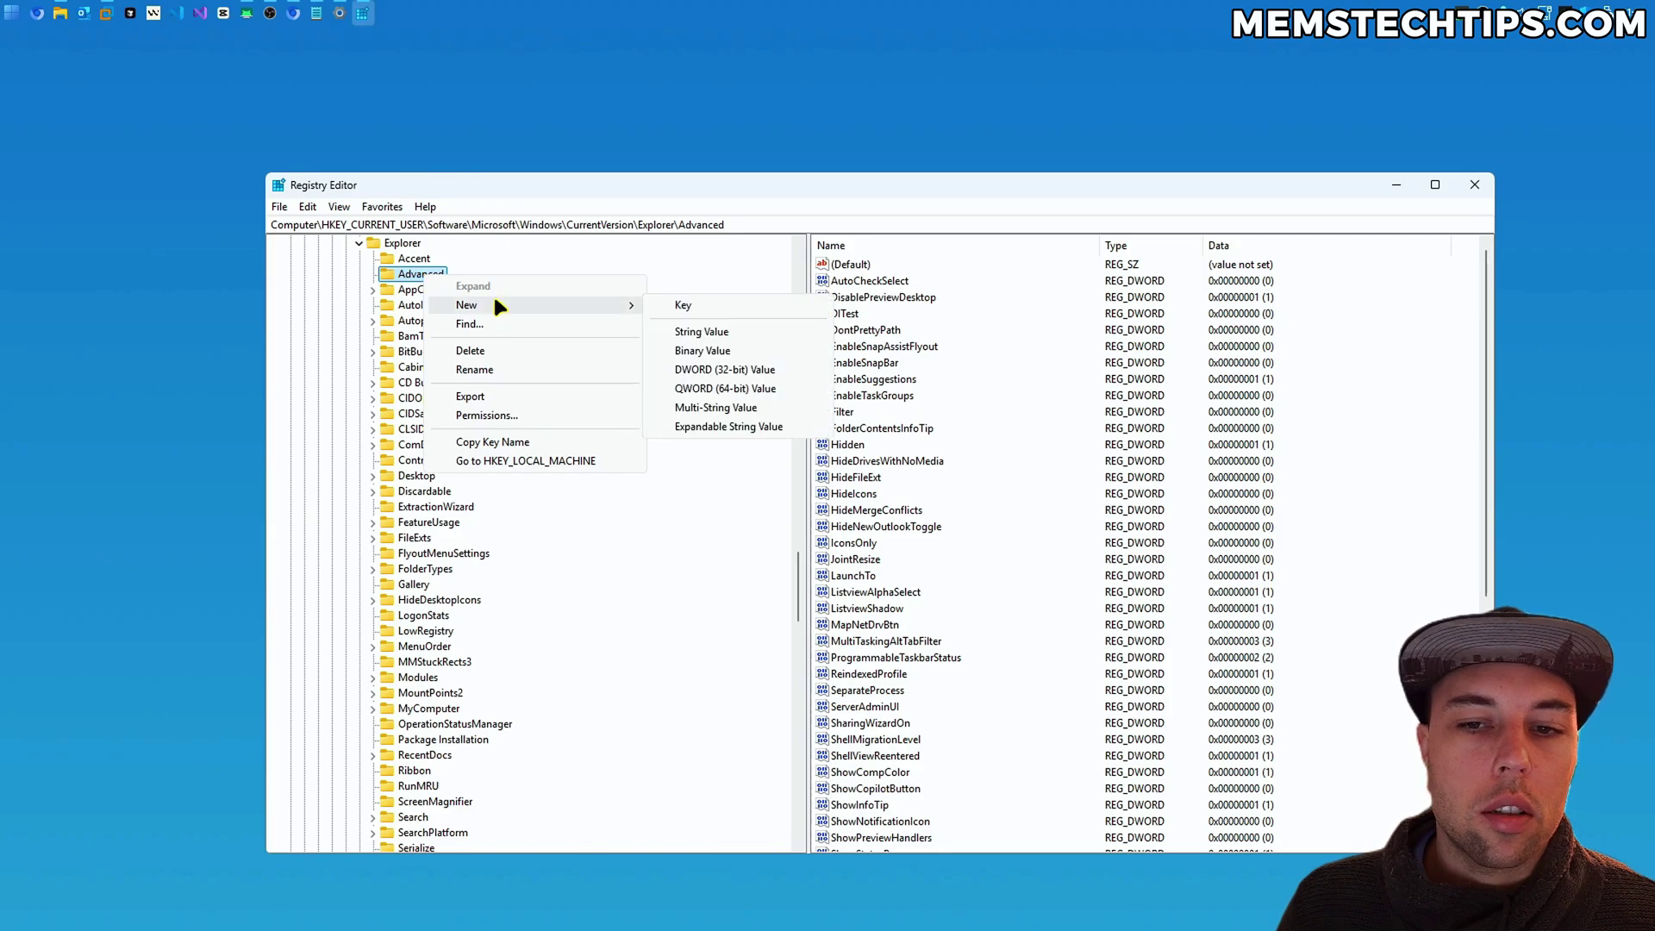
pyautogui.click(700, 306)
pyautogui.write('TaskbarDeveloperSettings')
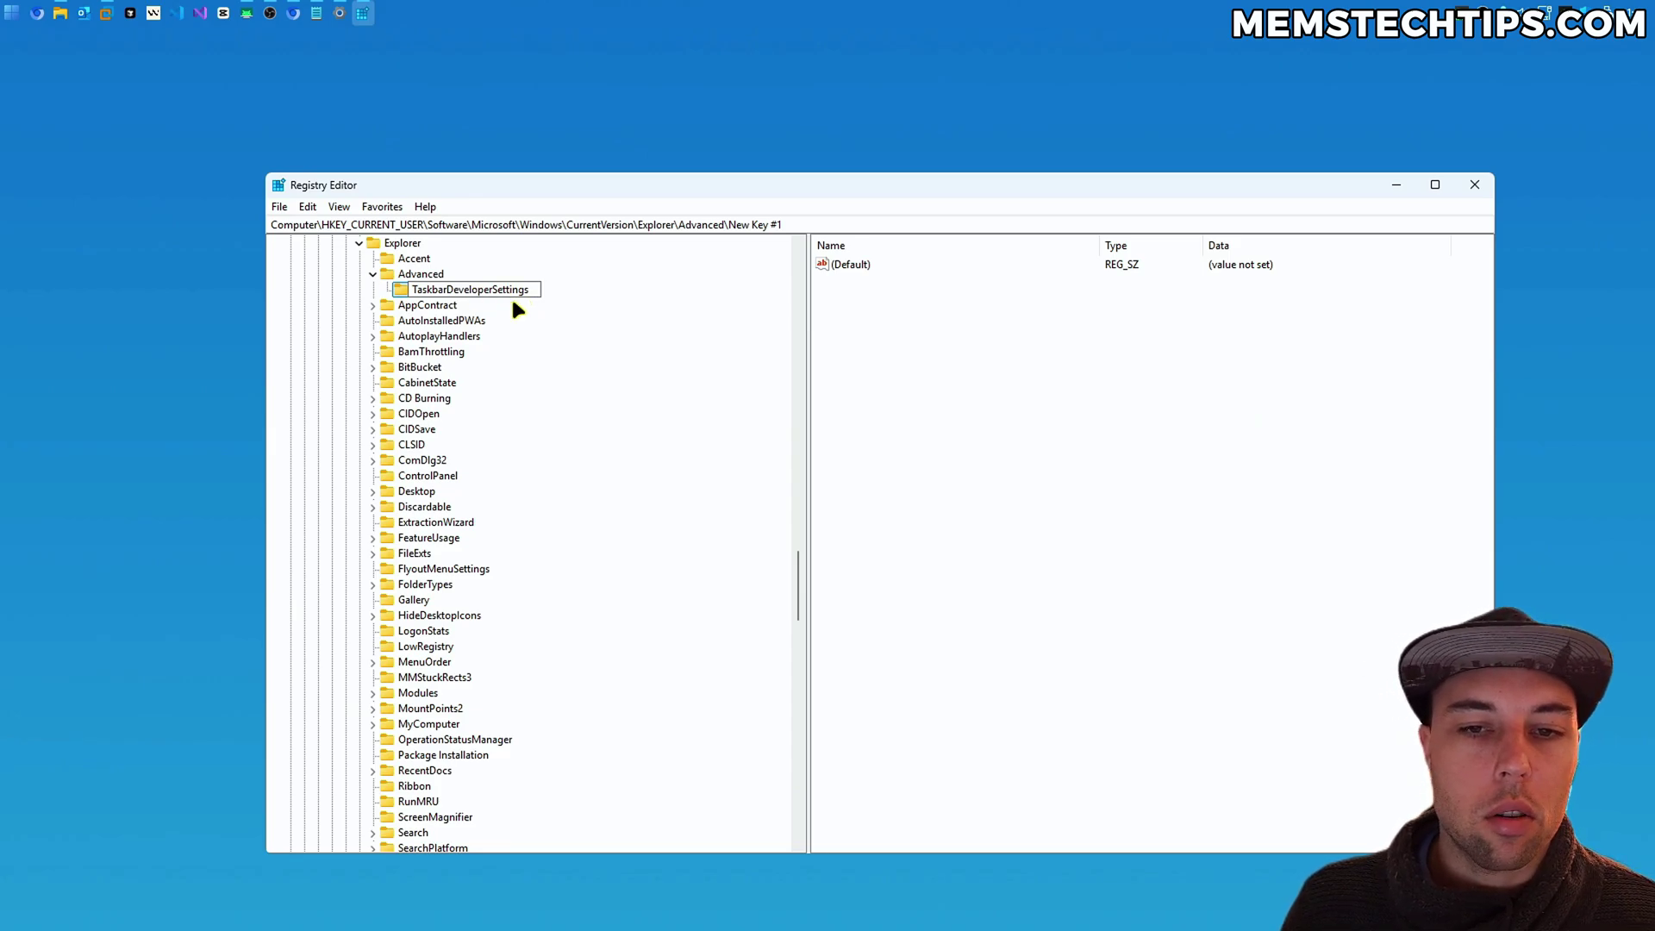
pyautogui.press('Return')
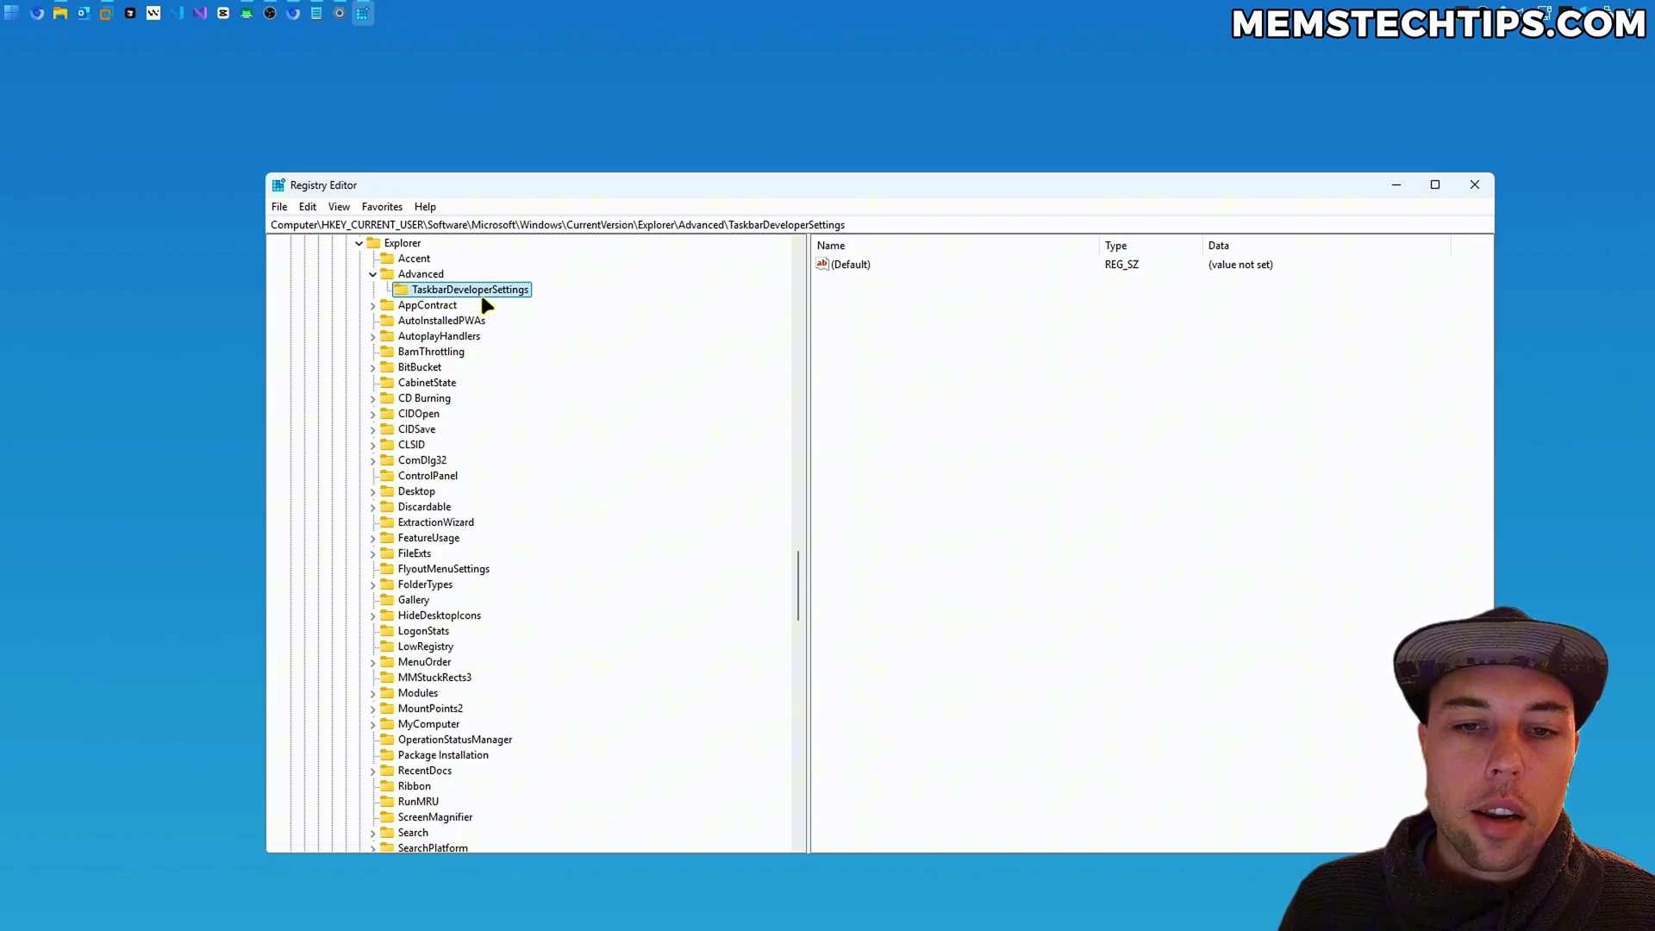
# Step: Add a DWORD (32-bit) value named TaskbarEndTask to TaskbarDeveloperSettings
pyautogui.rightClick(475, 291)
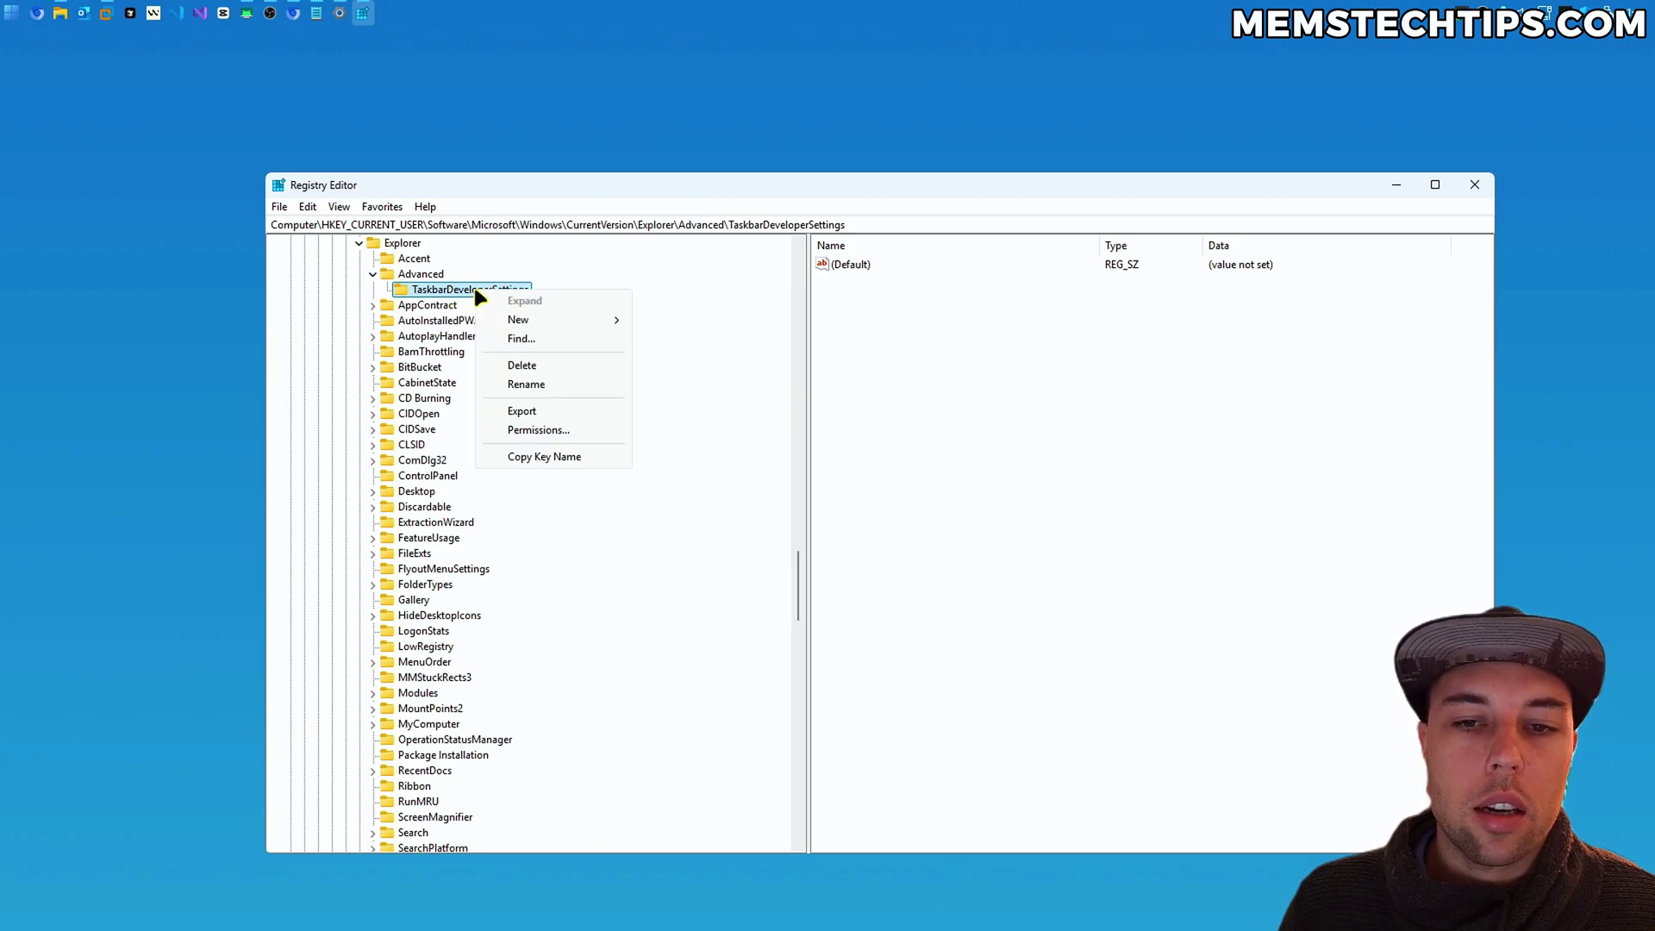
pyautogui.moveTo(508, 321)
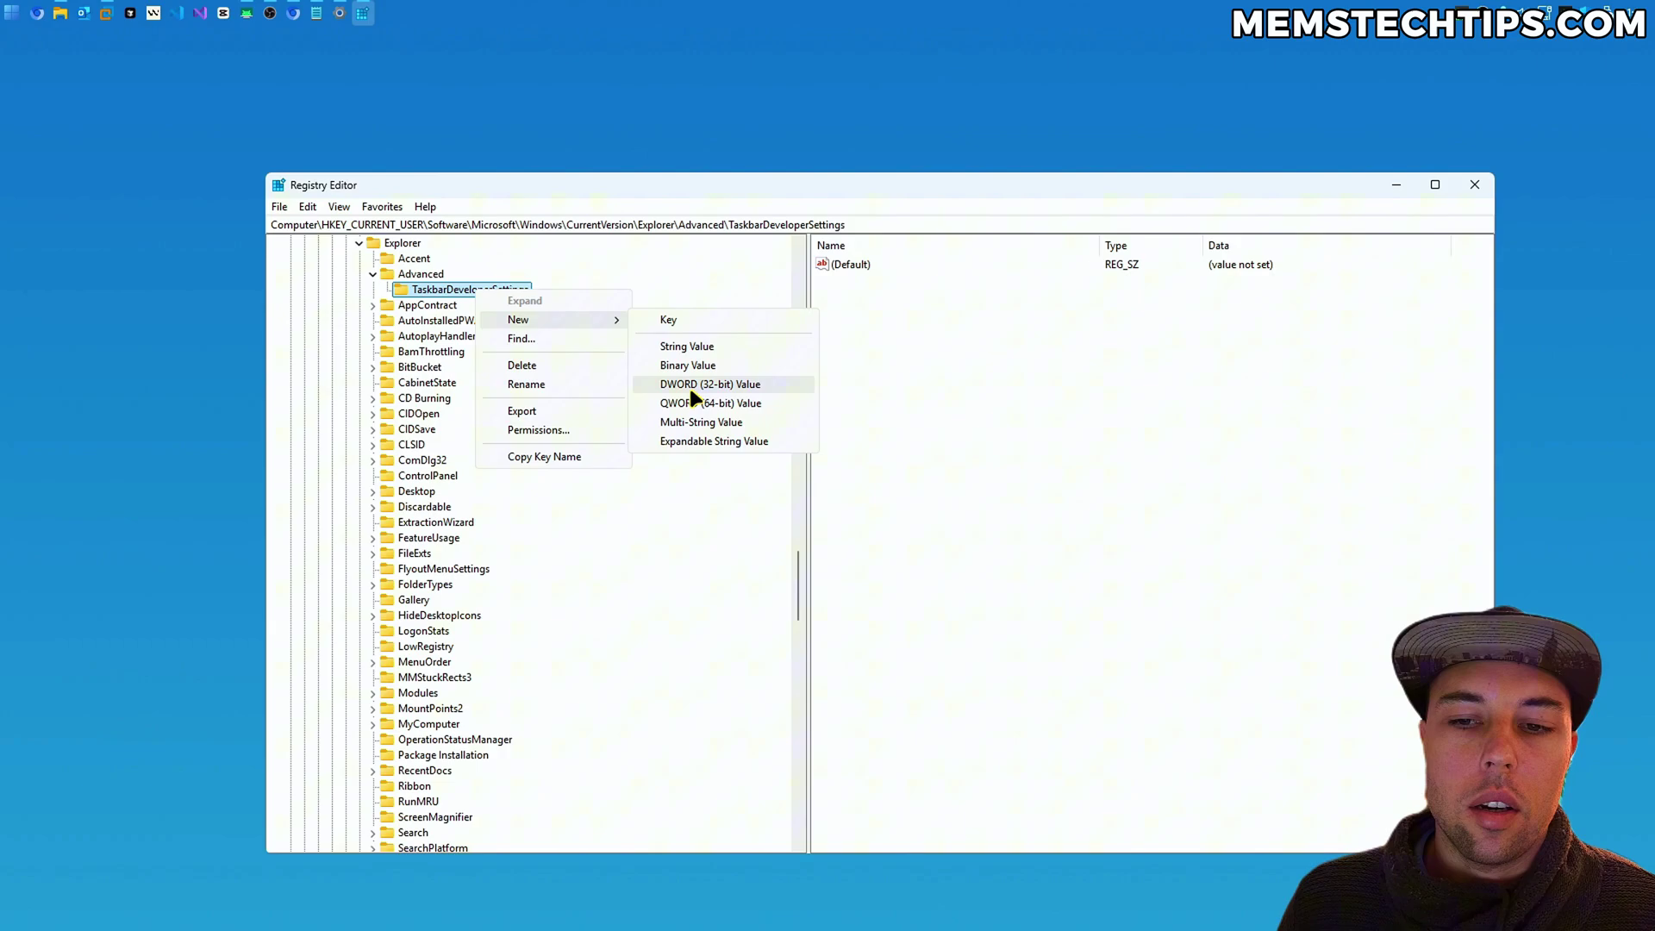
pyautogui.click(762, 386)
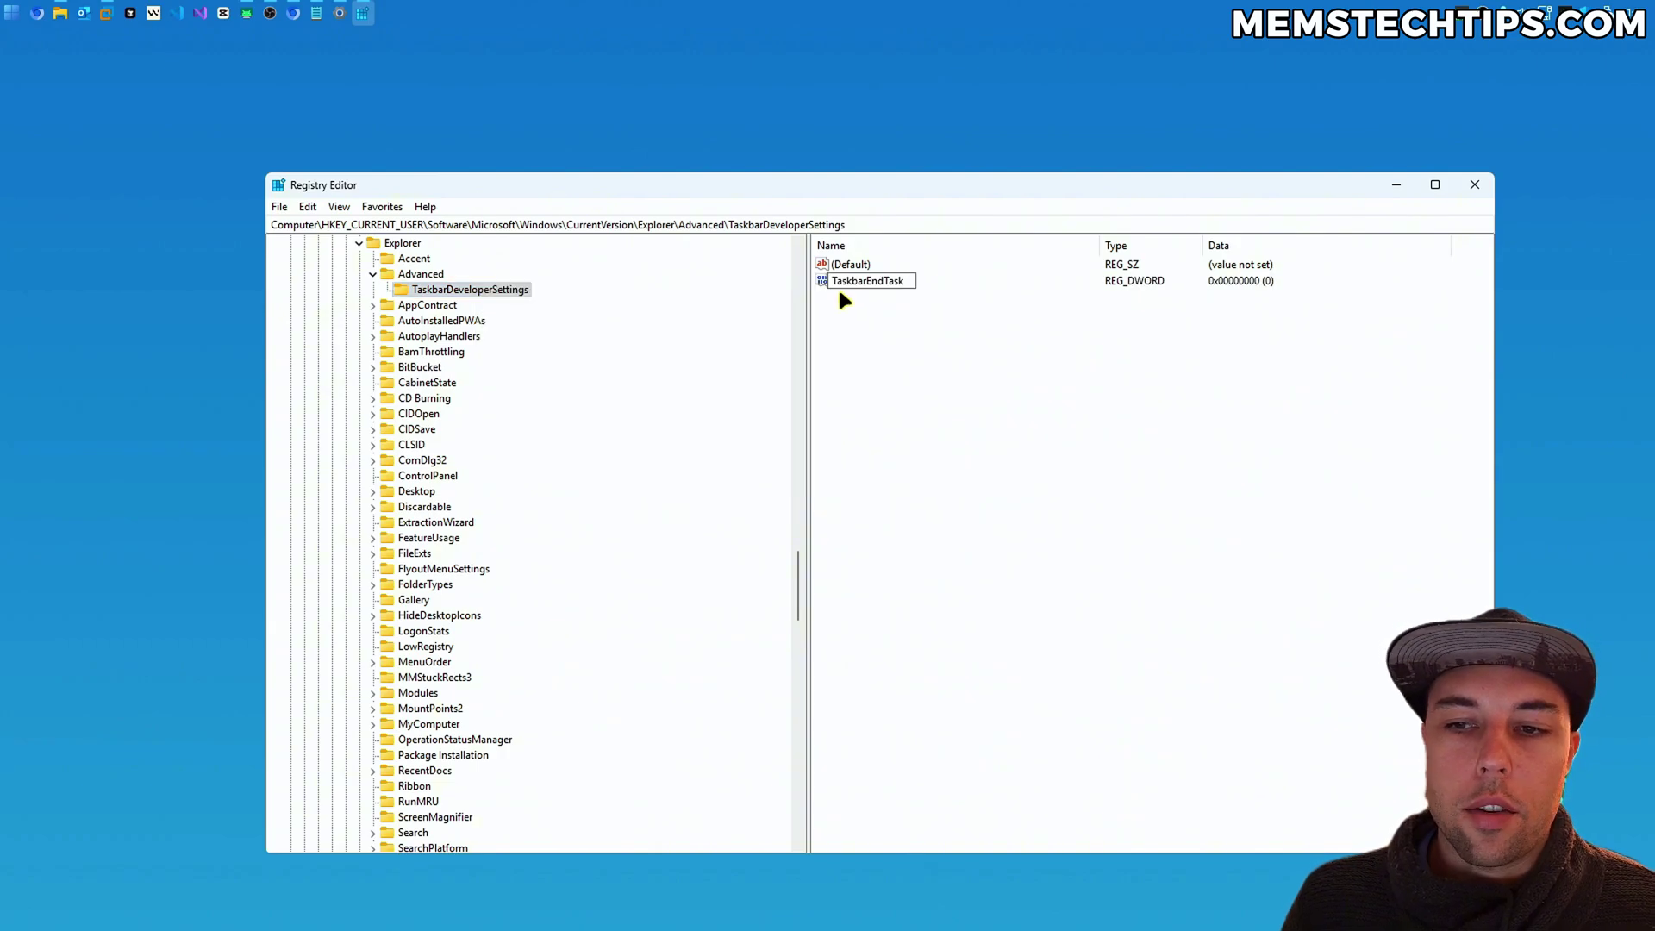
pyautogui.write('TaskbarEndTask')
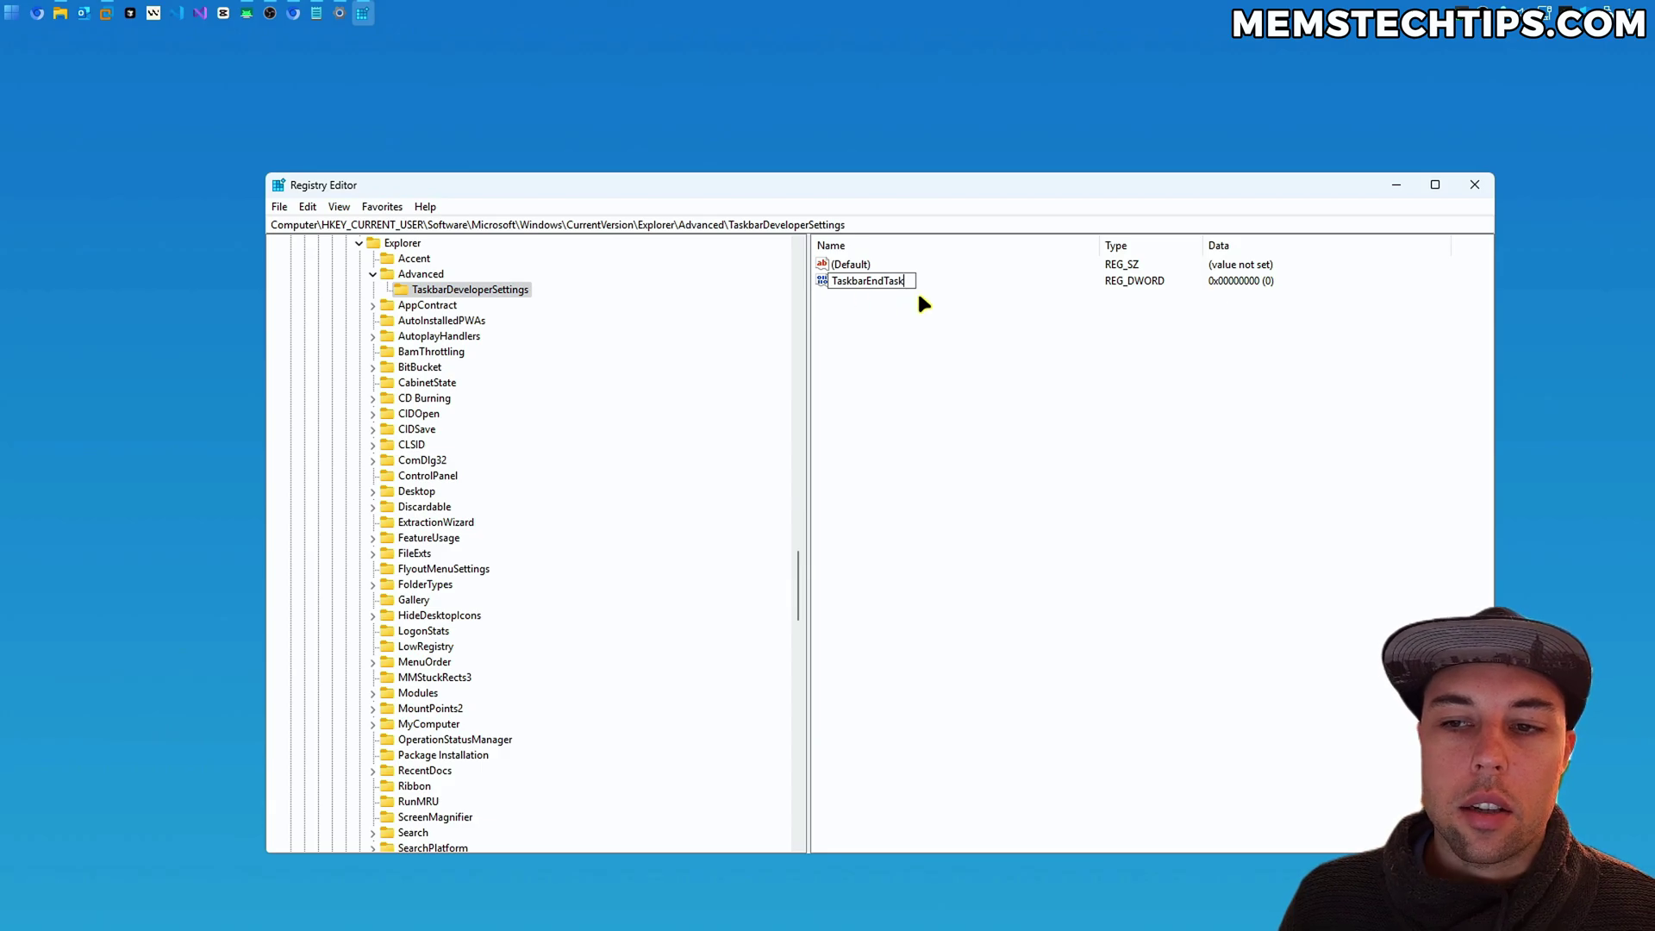
pyautogui.press('Return')
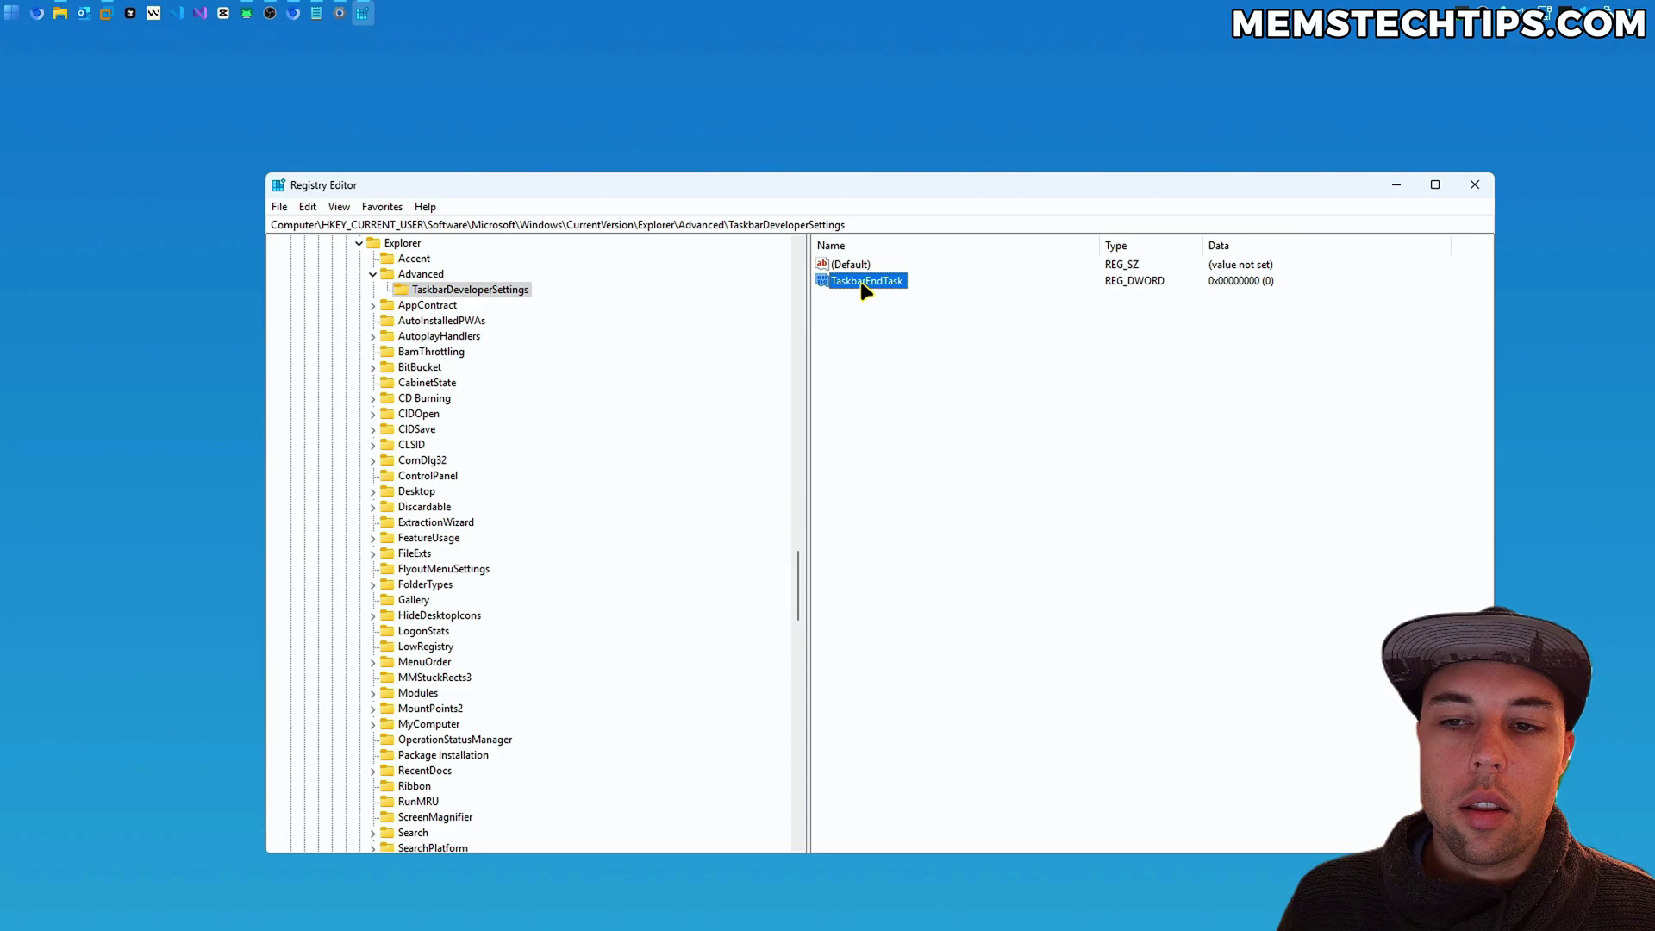
# Step: Change TaskbarEndTask's value data from 0 to 1 and confirm
pyautogui.doubleClick(862, 284)
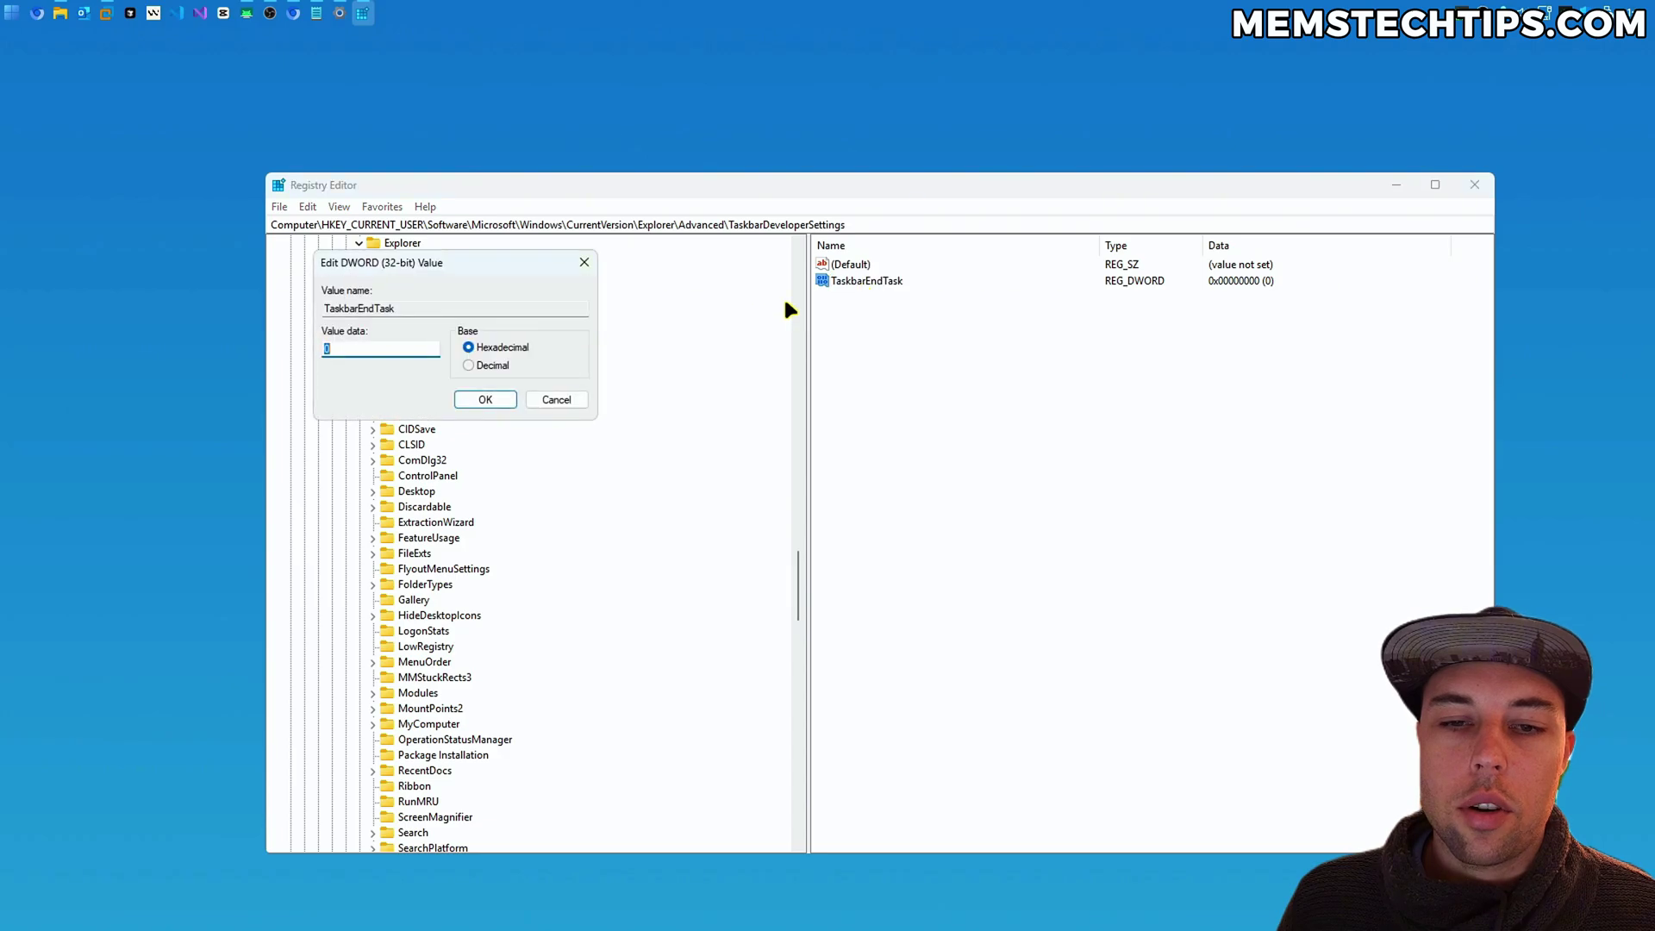
pyautogui.click(357, 349)
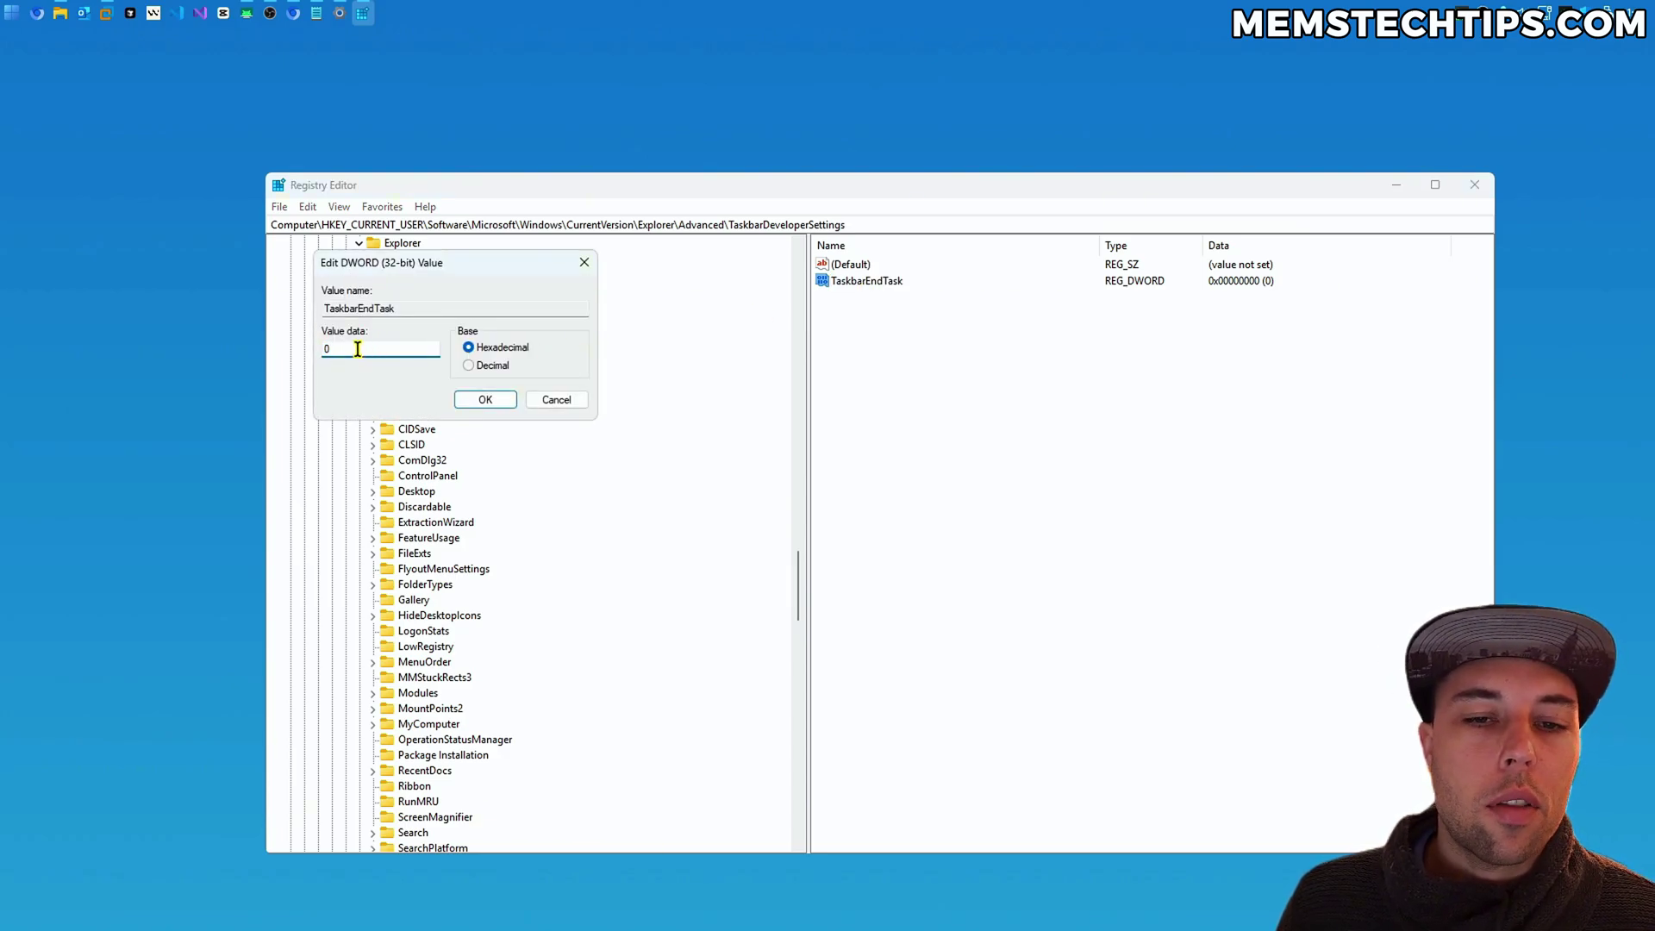
pyautogui.moveTo(358, 349); pyautogui.dragTo(277, 374)
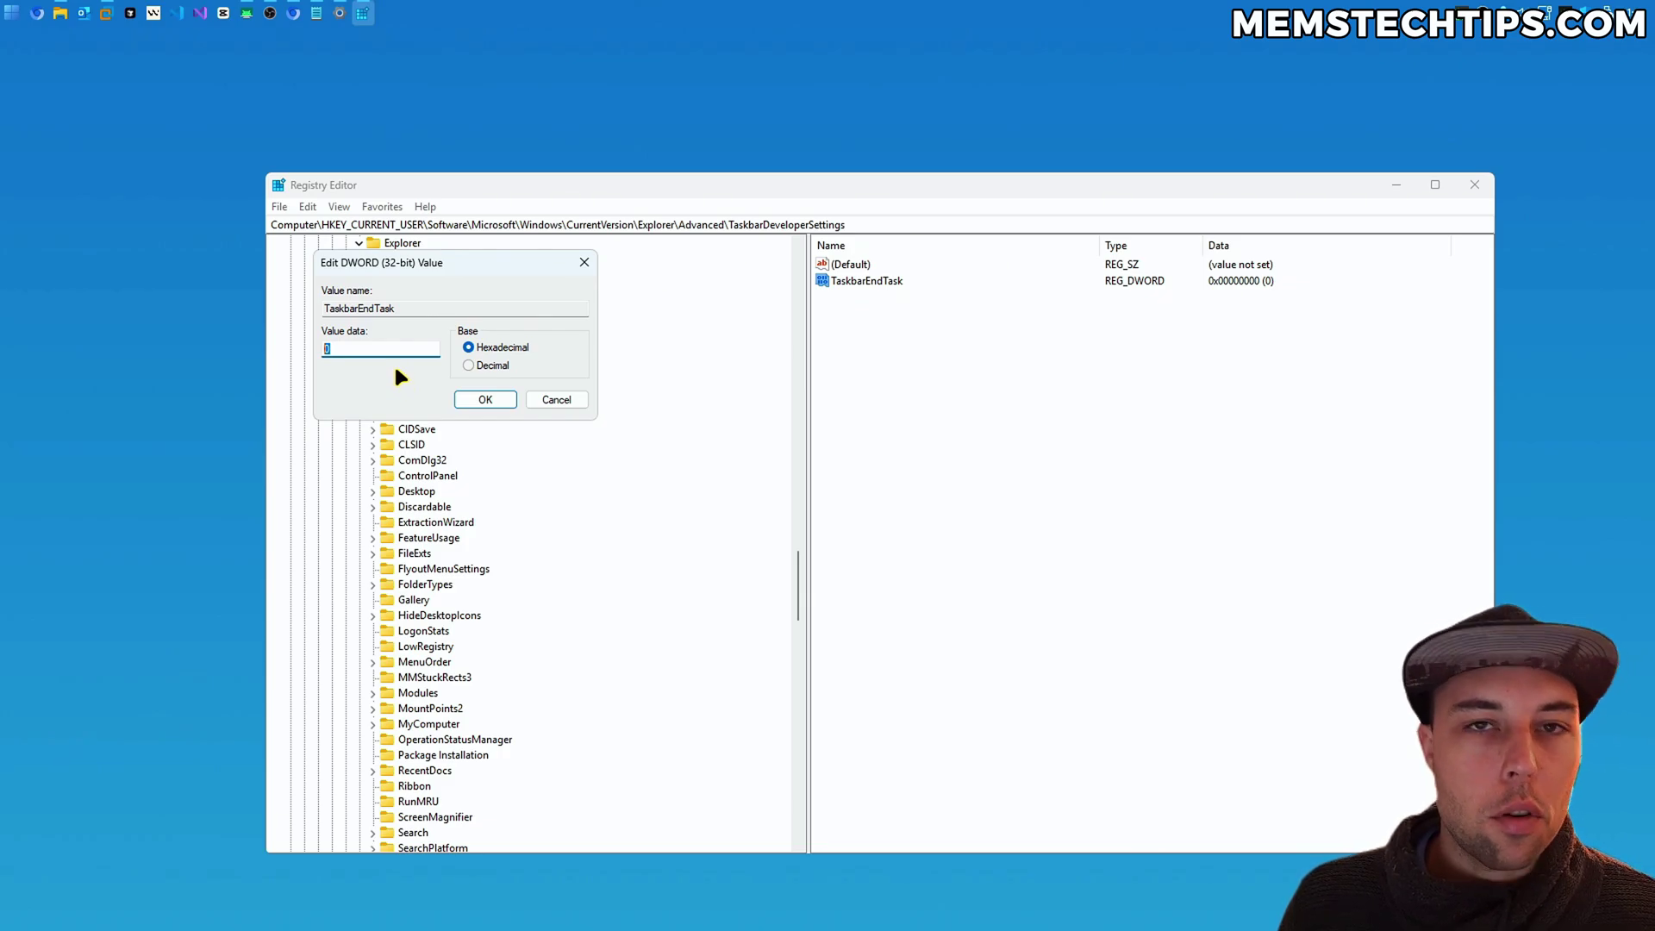
pyautogui.write('1')
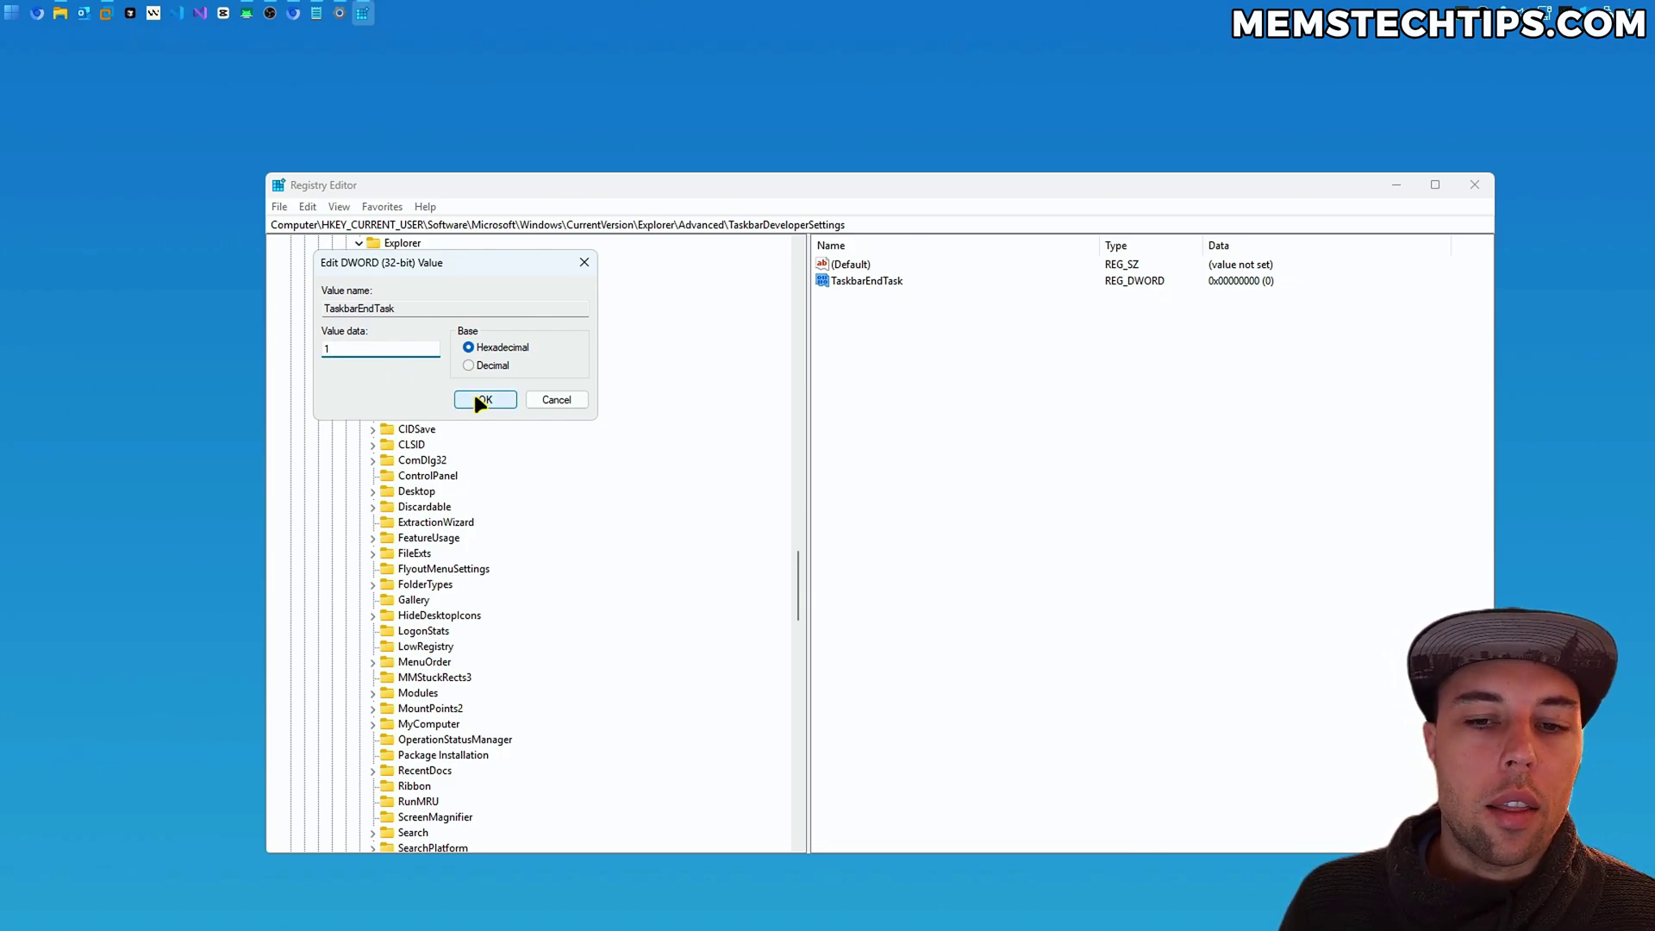
pyautogui.click(473, 396)
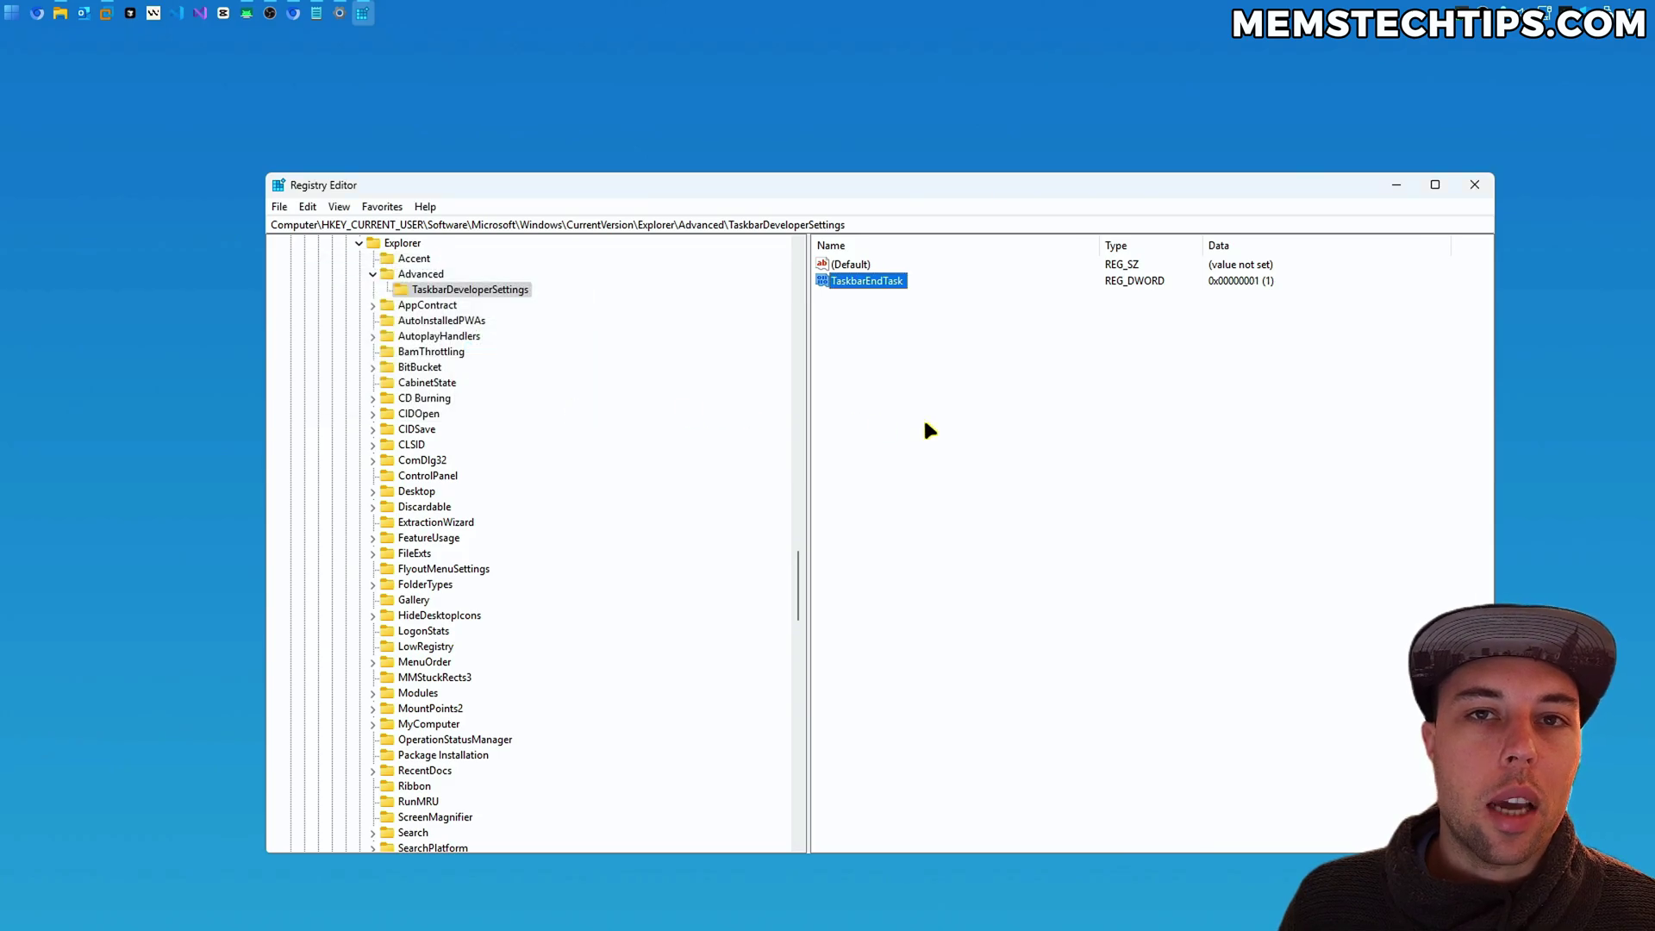
# Step: End Registry Editor with the End task entry on its taskbar icon's menu
pyautogui.rightClick(360, 15)
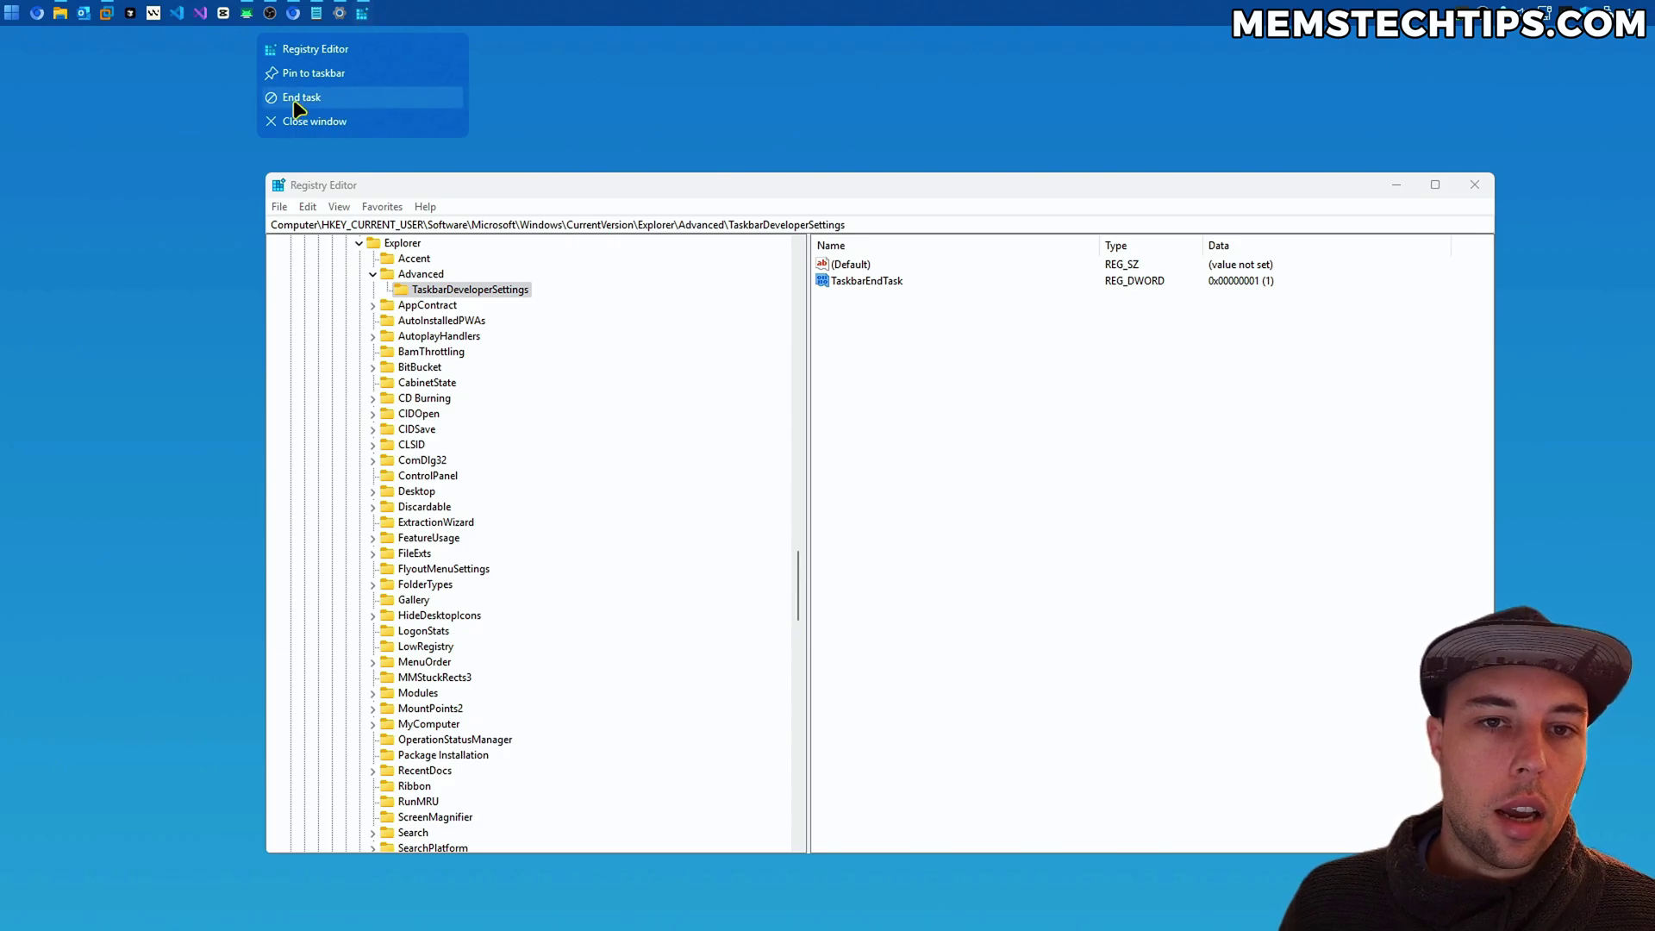
pyautogui.click(345, 99)
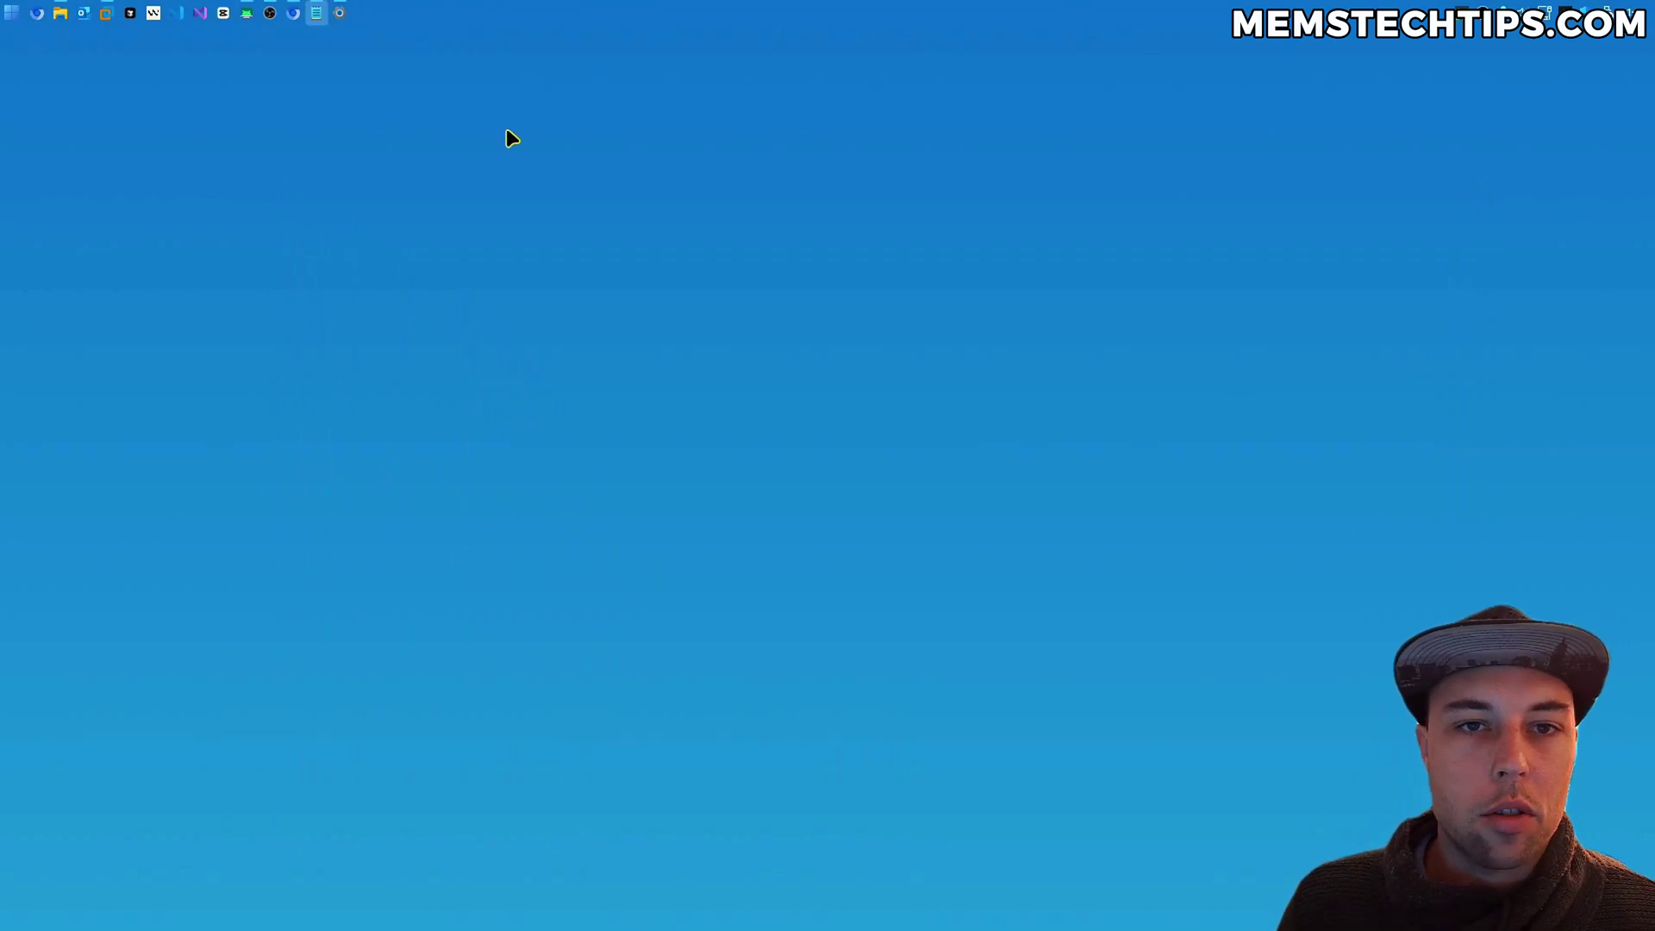